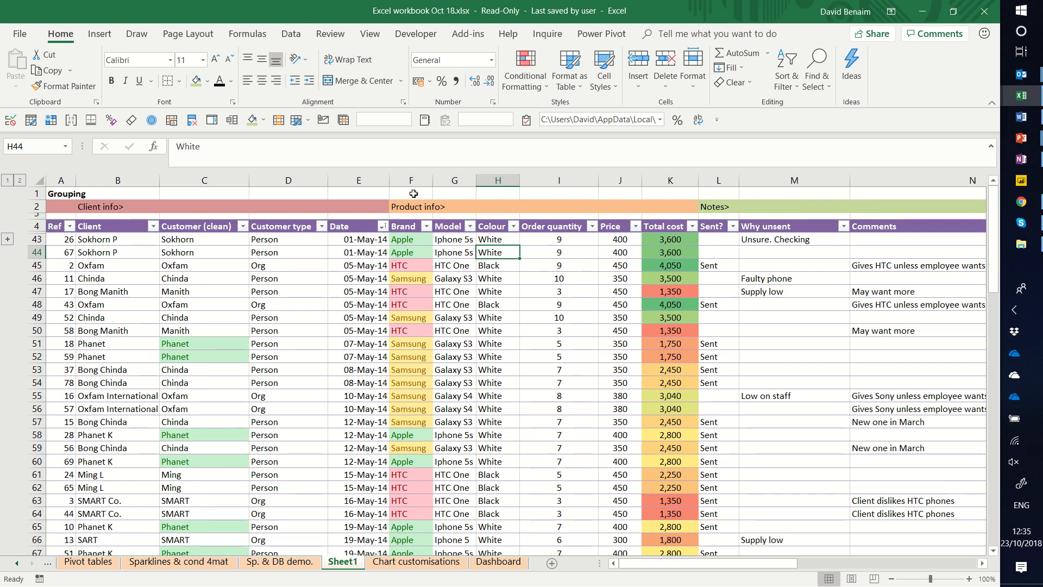
# - Hide columns G to J, from Model through Price
pyautogui.moveTo(442, 180); pyautogui.dragTo(630, 185)
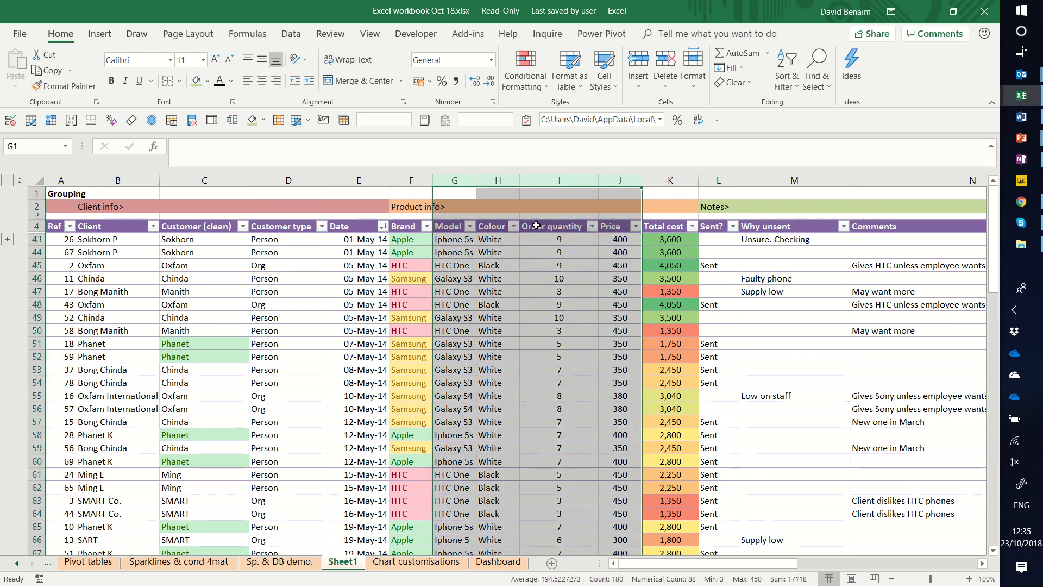
pyautogui.rightClick(535, 202)
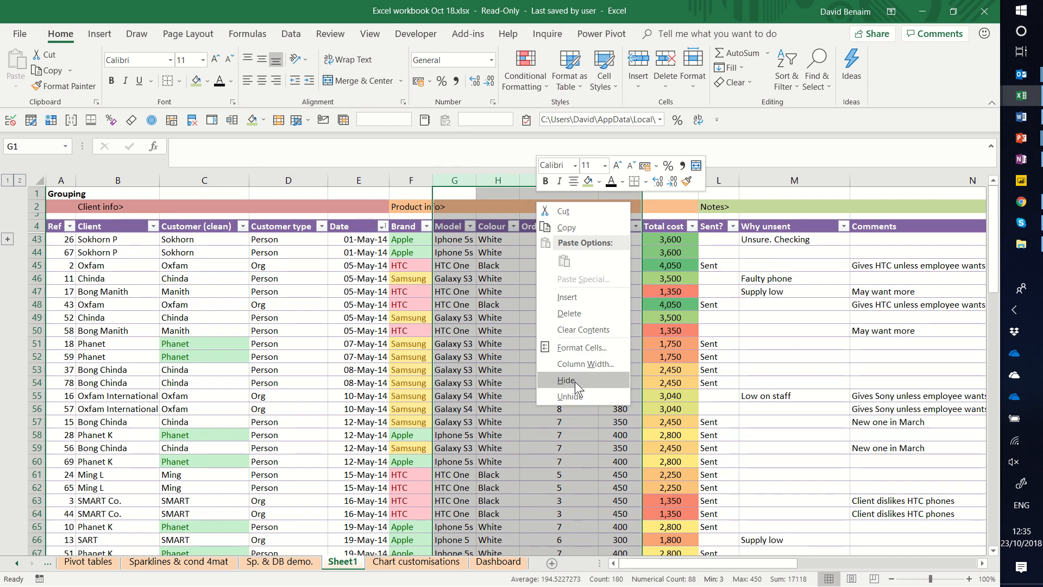
pyautogui.click(575, 381)
pyautogui.click(460, 274)
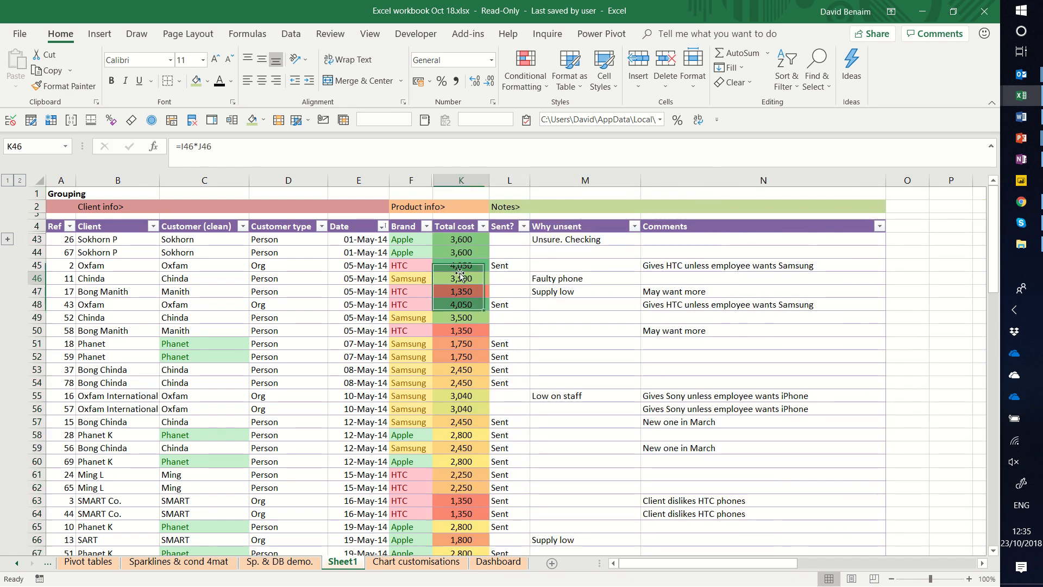
pyautogui.click(543, 305)
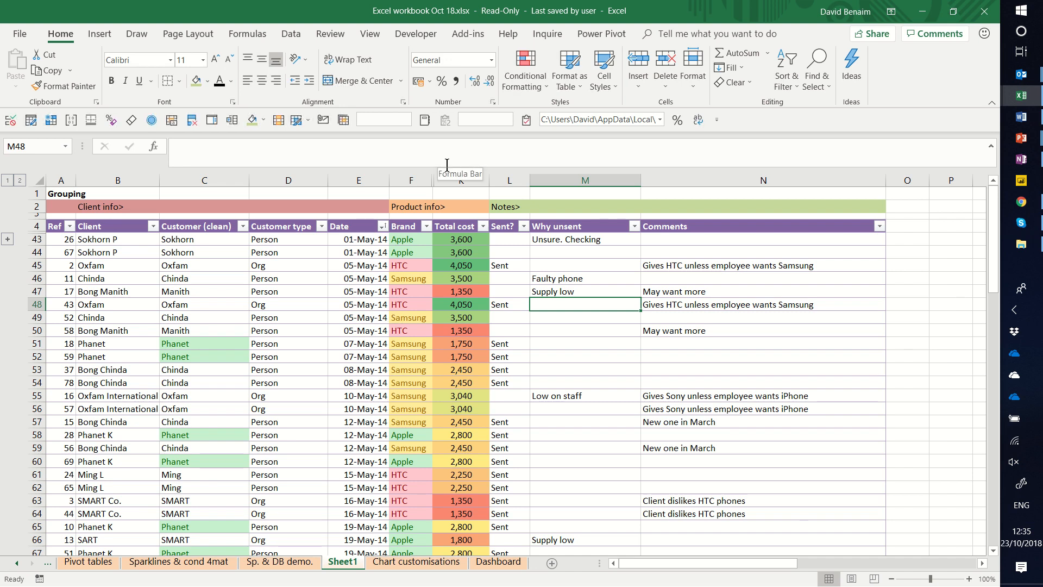
# - Select the whole sheet and unhide all of its hidden columns
pyautogui.press('super+plus')
pyautogui.press('super+plus')
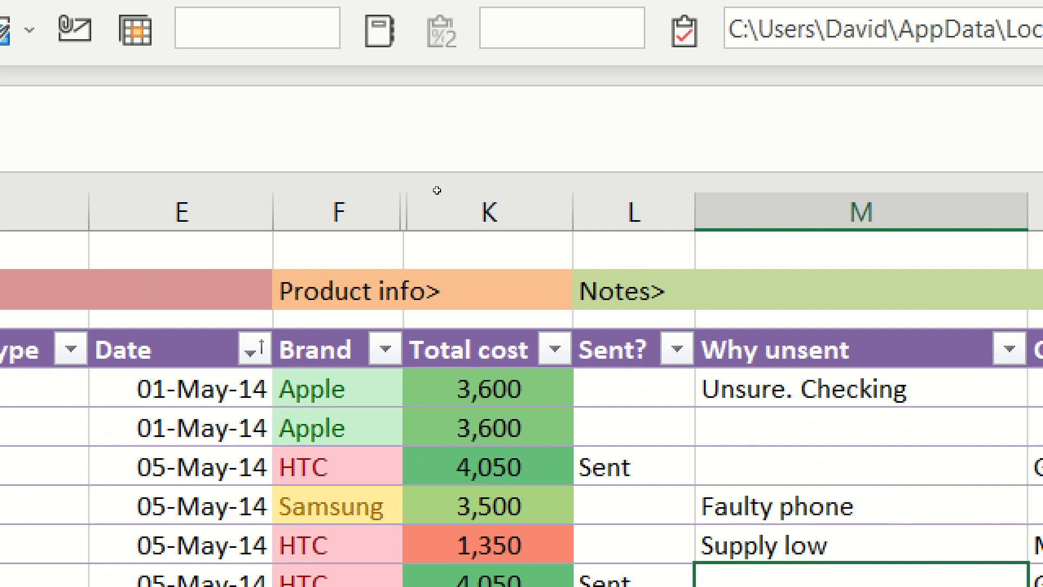
pyautogui.click(398, 200)
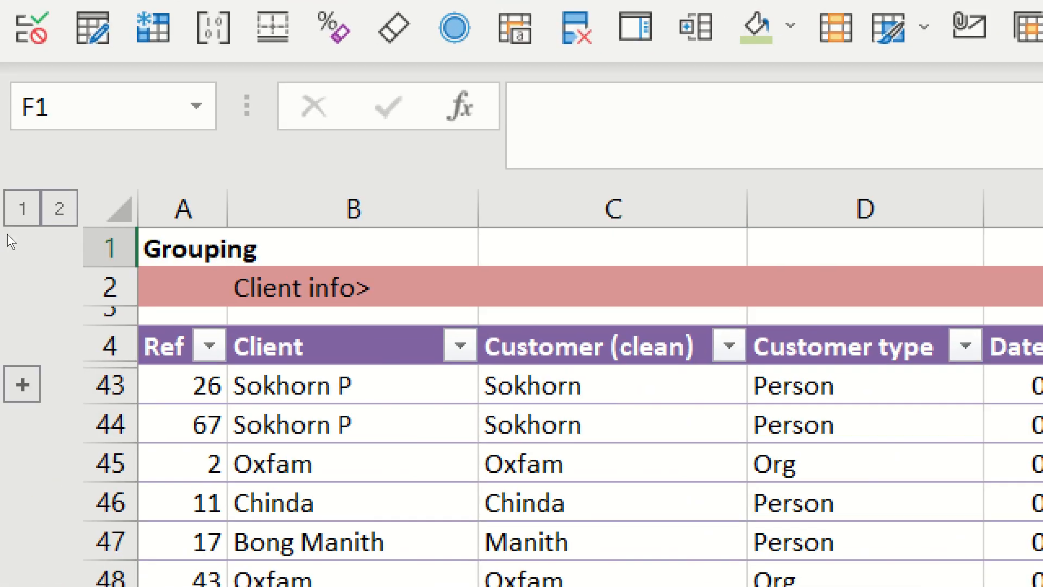
pyautogui.click(37, 178)
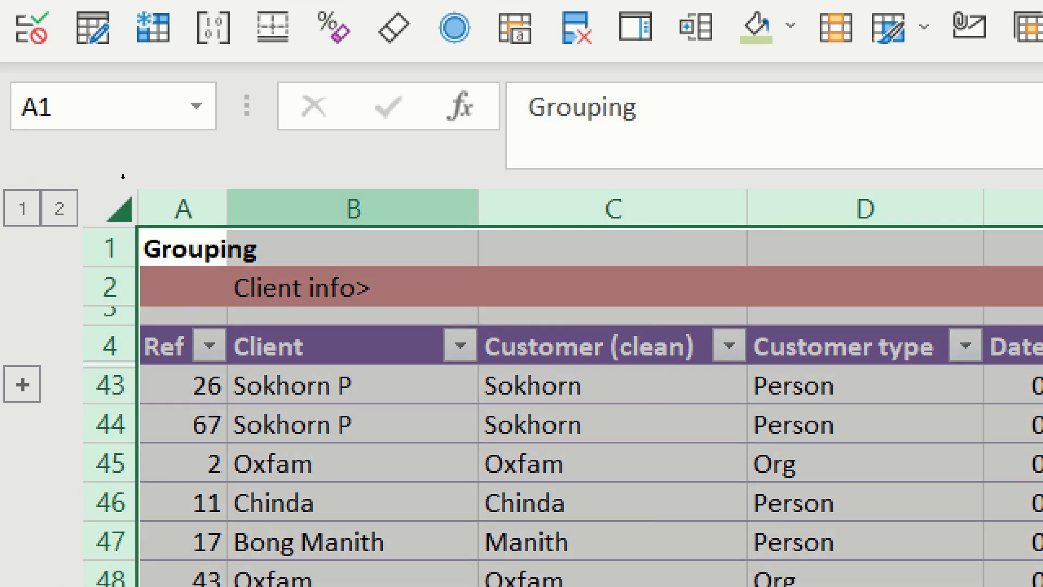
pyautogui.rightClick(355, 206)
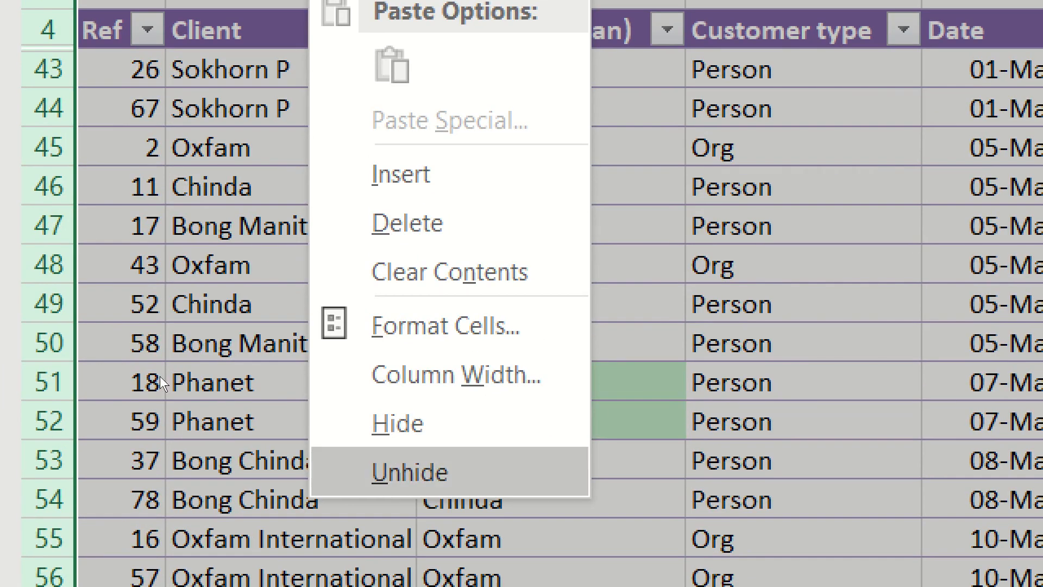
pyautogui.click(434, 472)
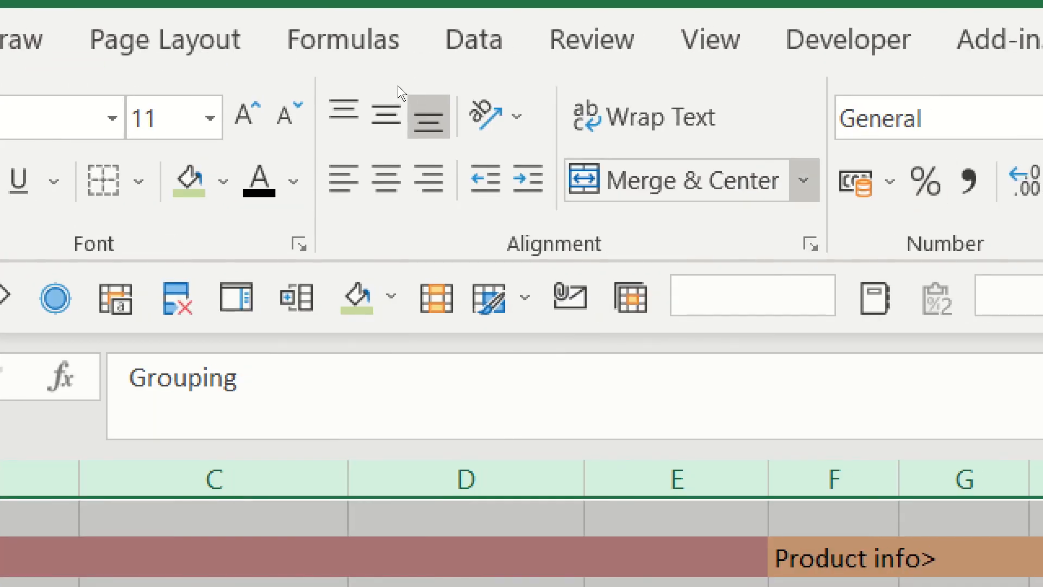
# - Unmerge all merged cells across the whole sheet
pyautogui.click(811, 180)
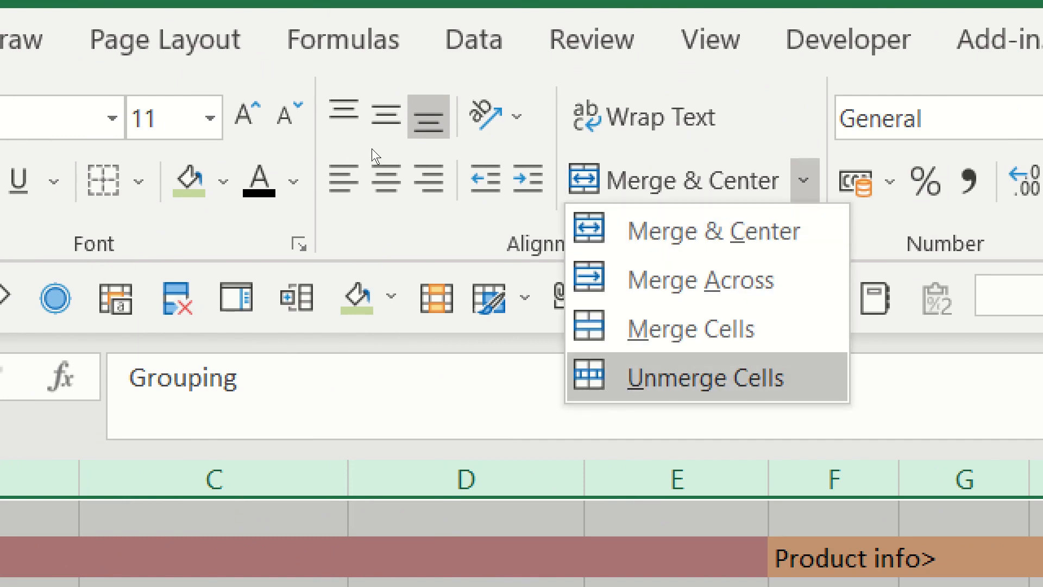
pyautogui.click(705, 378)
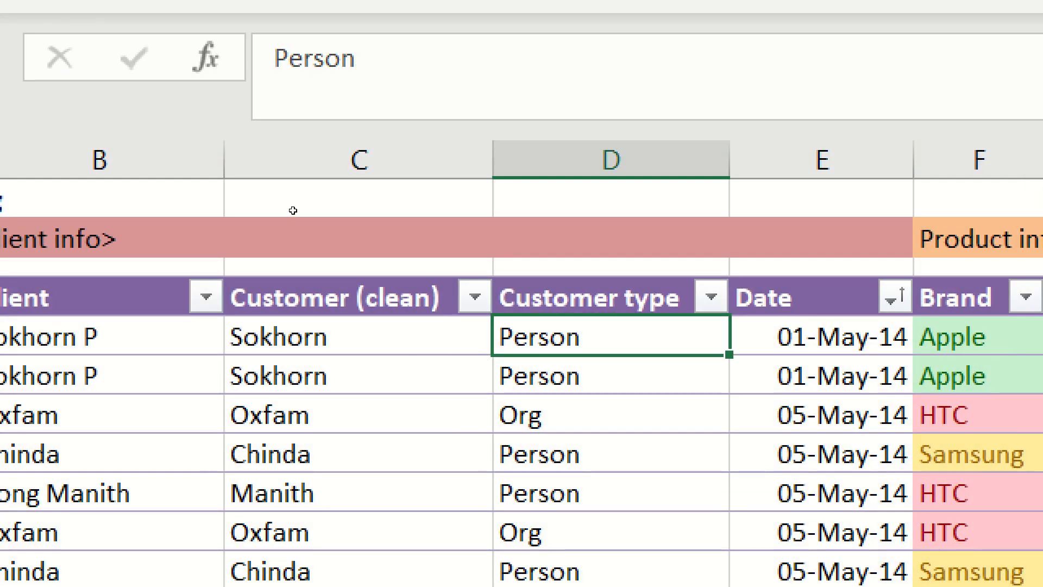
pyautogui.press('Up')
pyautogui.press('Up')
pyautogui.press('Up')
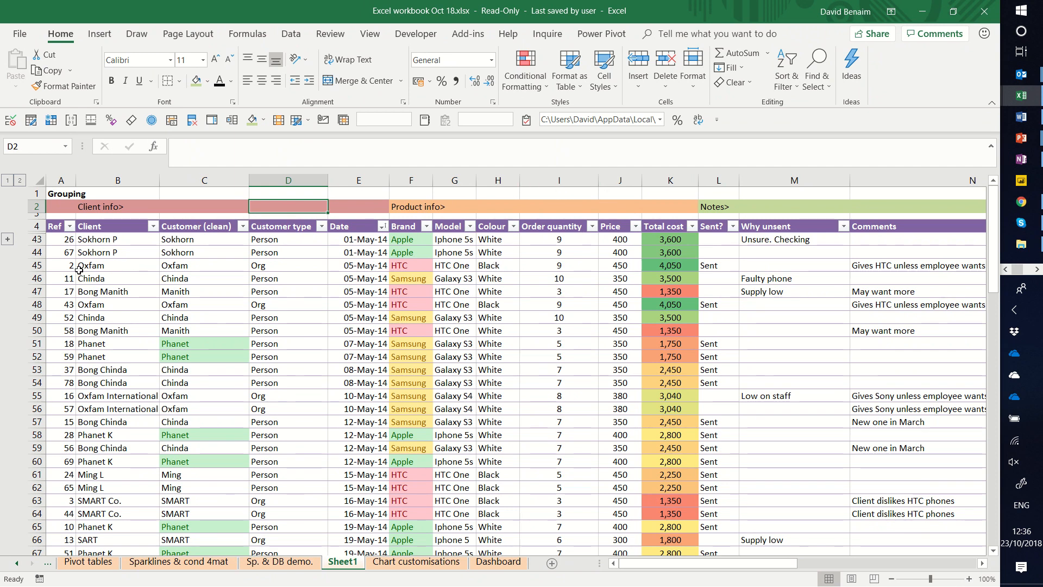
# - Expand the grouped rows above row 43 and collapse them again
pyautogui.click(8, 239)
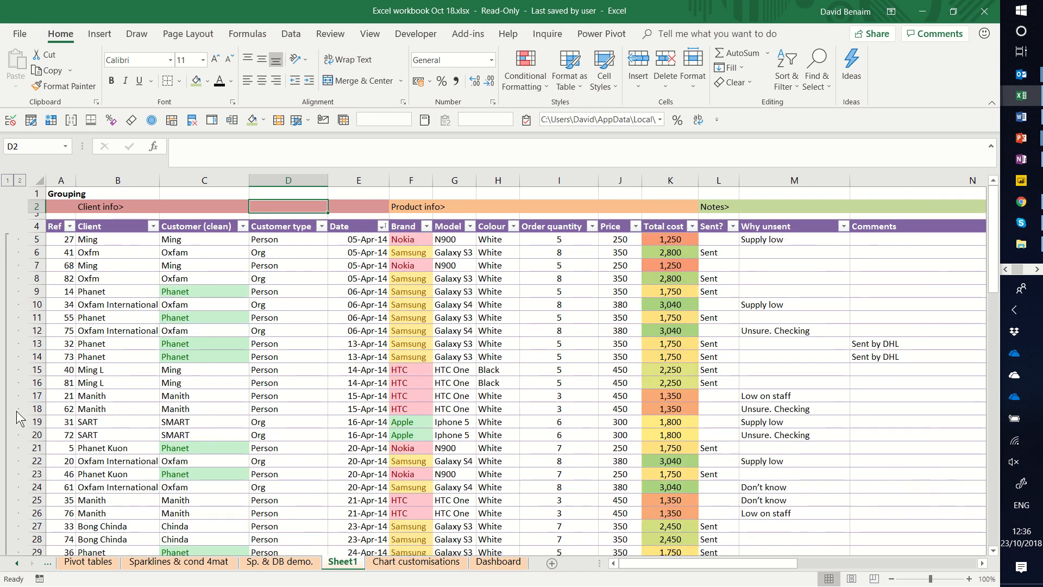
pyautogui.click(7, 546)
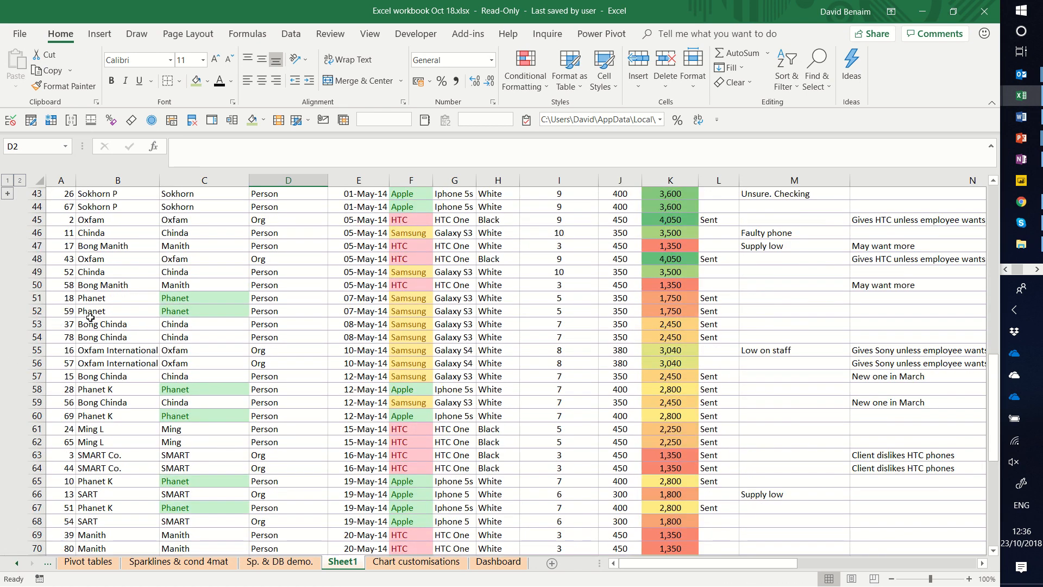
pyautogui.scroll(2, 90, 319)
pyautogui.click(104, 253)
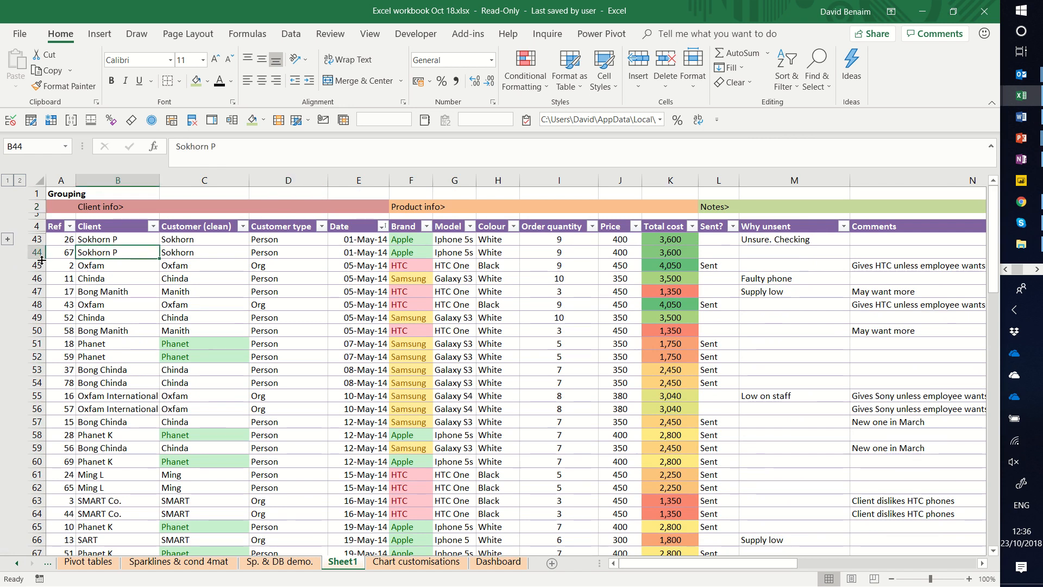
pyautogui.click(290, 268)
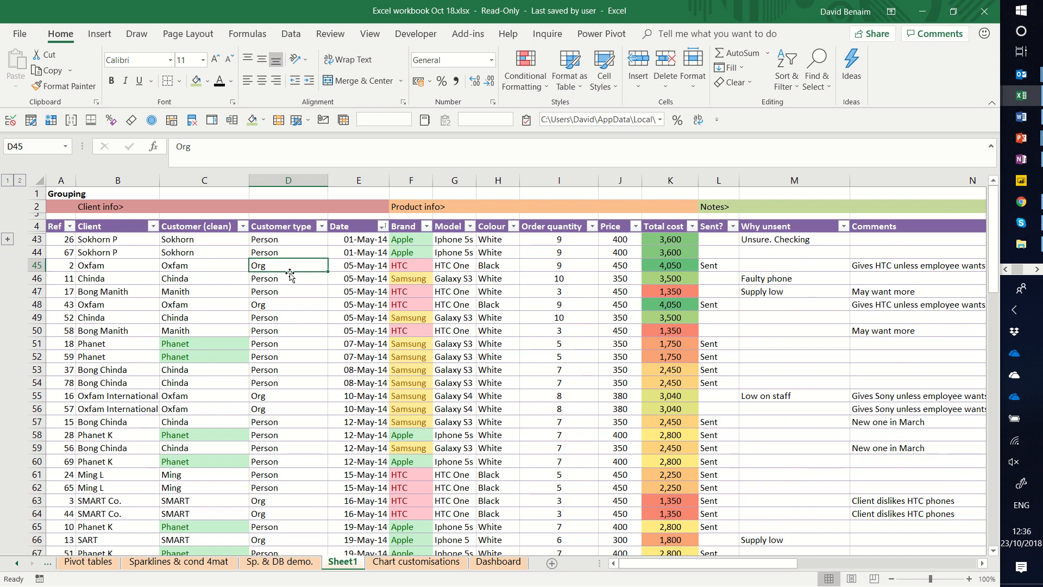
# - Group columns C to E, from Customer (clean) through Date
pyautogui.moveTo(199, 181); pyautogui.dragTo(355, 180)
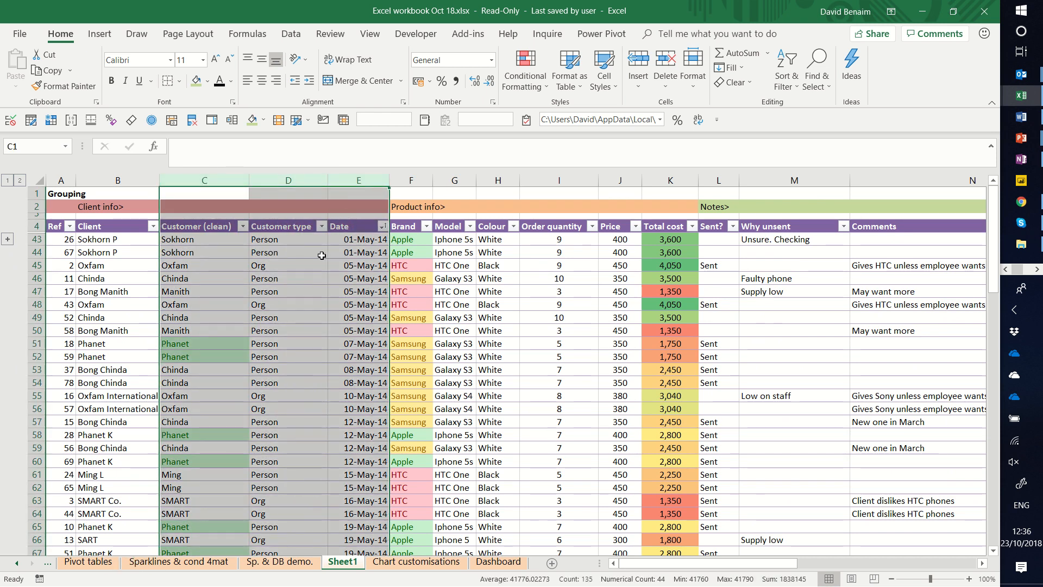
pyautogui.click(292, 34)
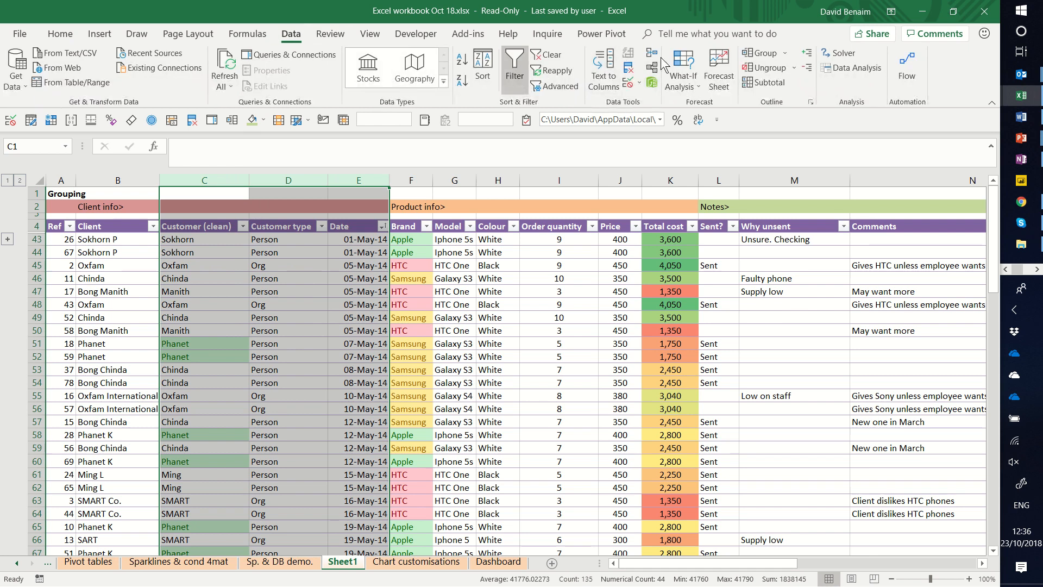
pyautogui.click(761, 52)
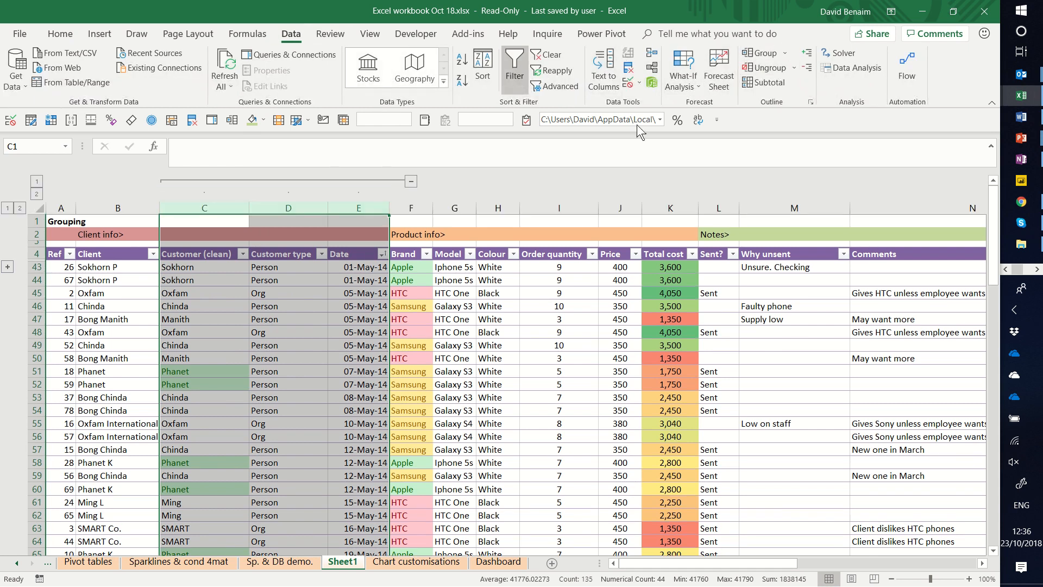
pyautogui.click(352, 282)
# - Collapse the grouped columns C to E and expand them again
pyautogui.click(412, 182)
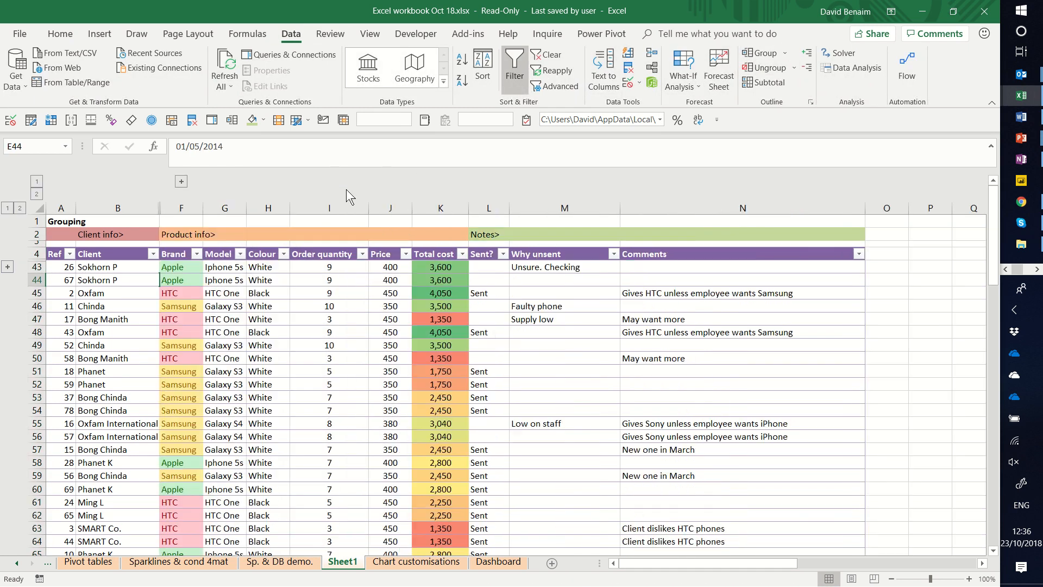
pyautogui.click(181, 182)
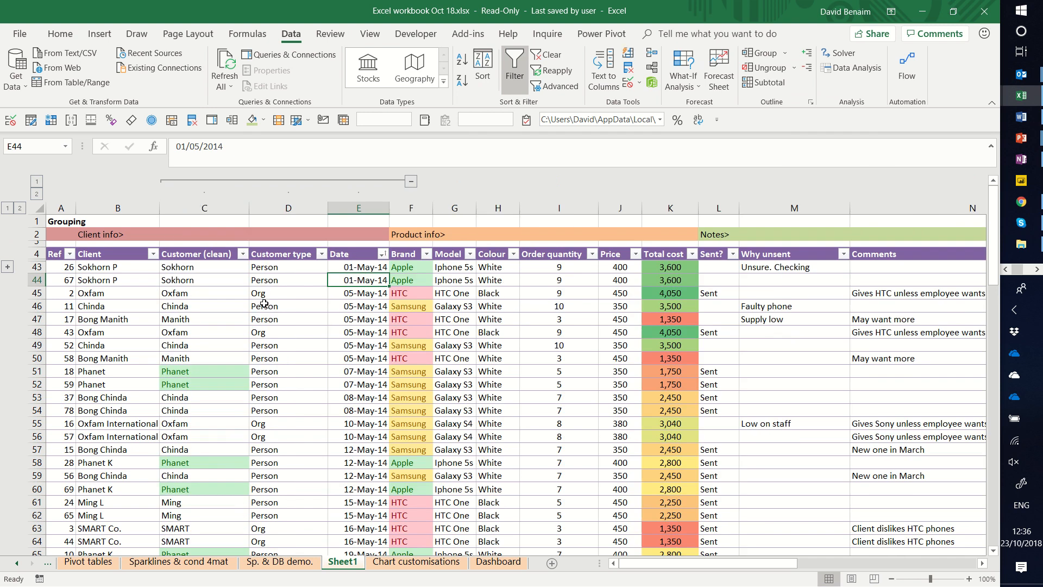
pyautogui.click(264, 304)
pyautogui.click(274, 356)
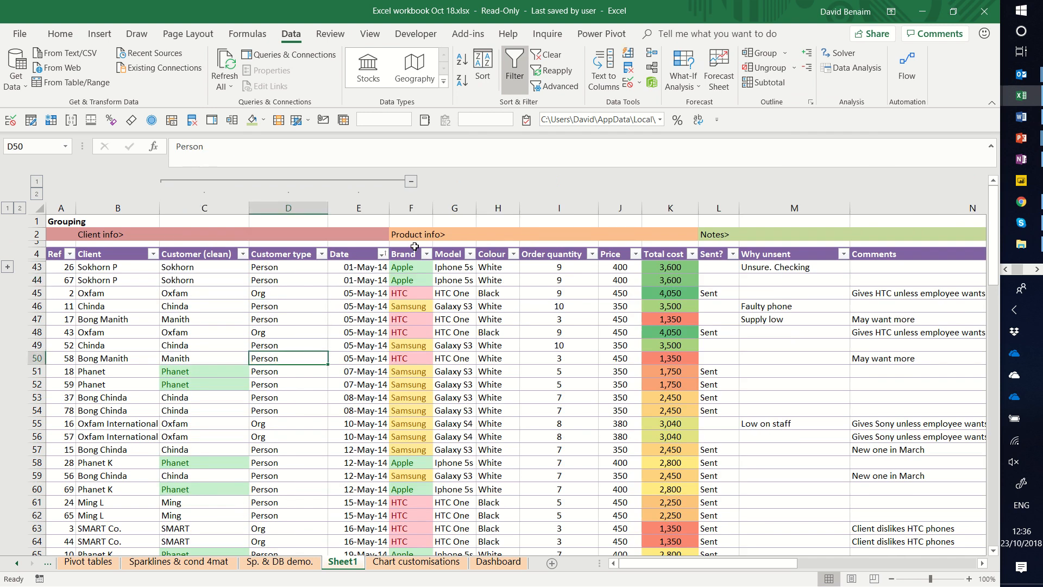
# - Switch the column outline between levels 1 and 2, leaving columns C to E collapsed at level 1
pyautogui.click(36, 181)
pyautogui.click(38, 192)
pyautogui.click(411, 181)
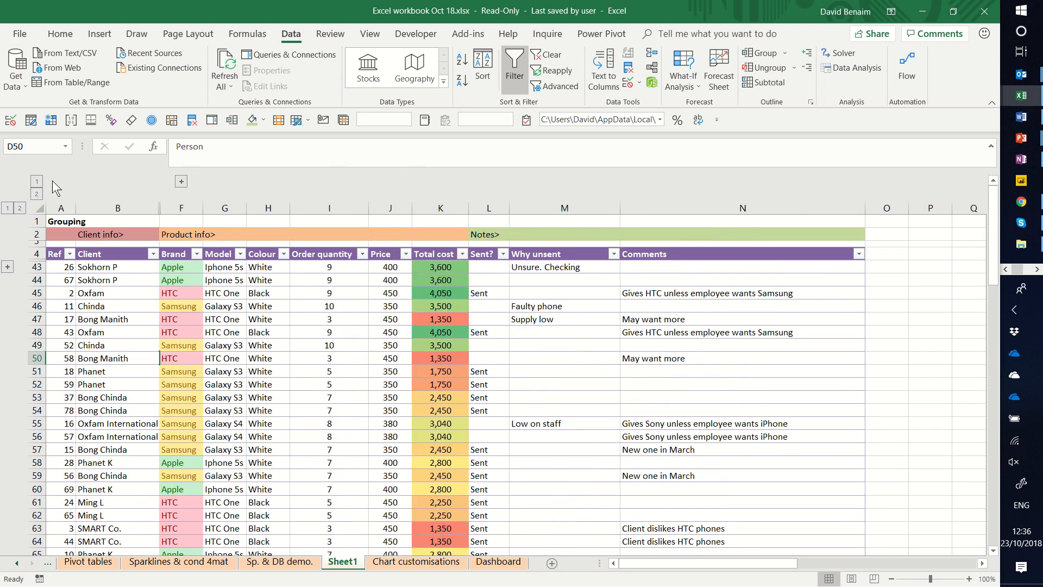
pyautogui.click(37, 193)
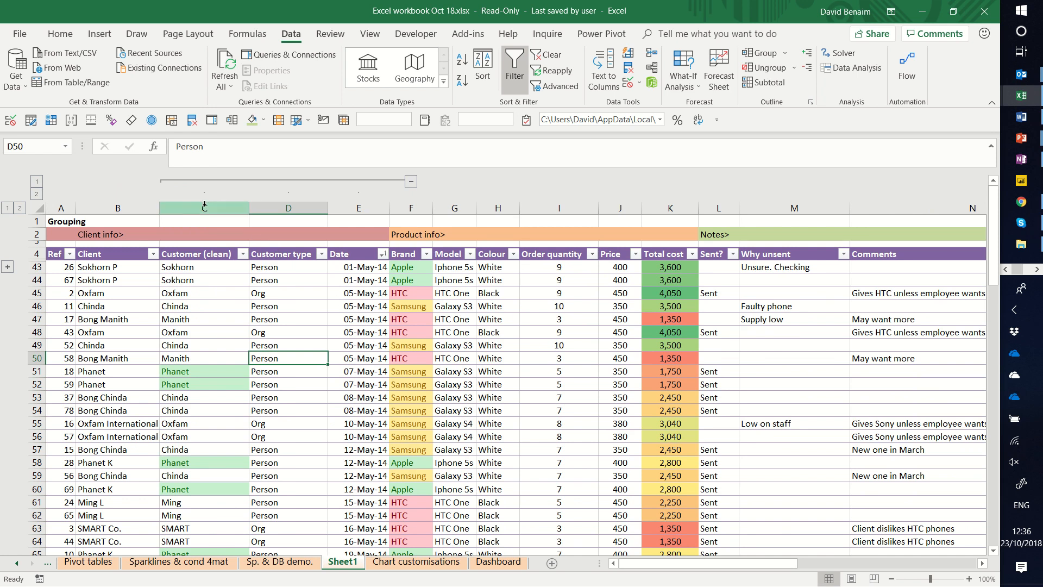
pyautogui.click(37, 183)
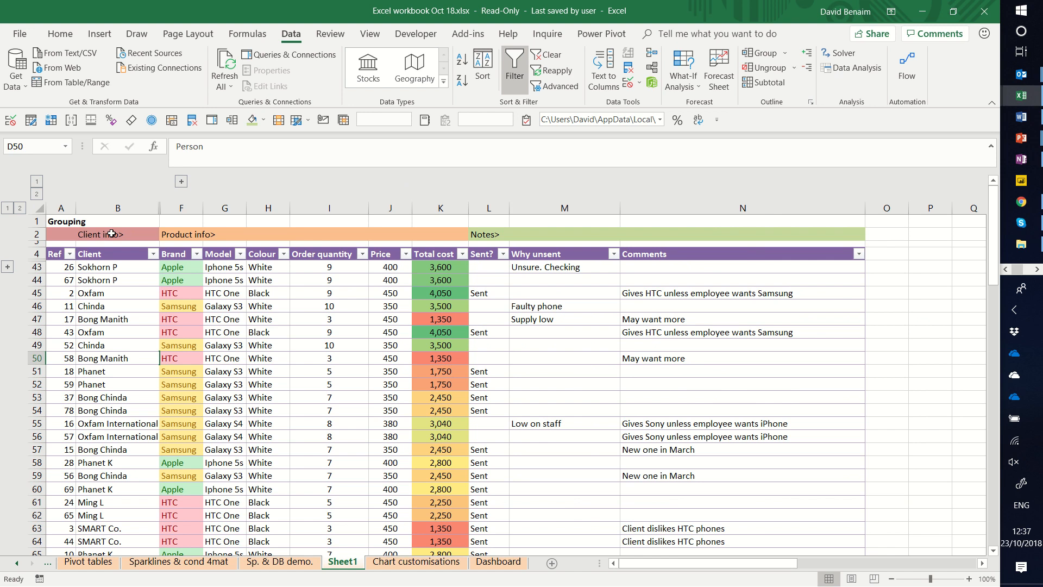
# - Group columns G to K under Product info, from Model through Total cost
pyautogui.click(187, 234)
pyautogui.click(236, 239)
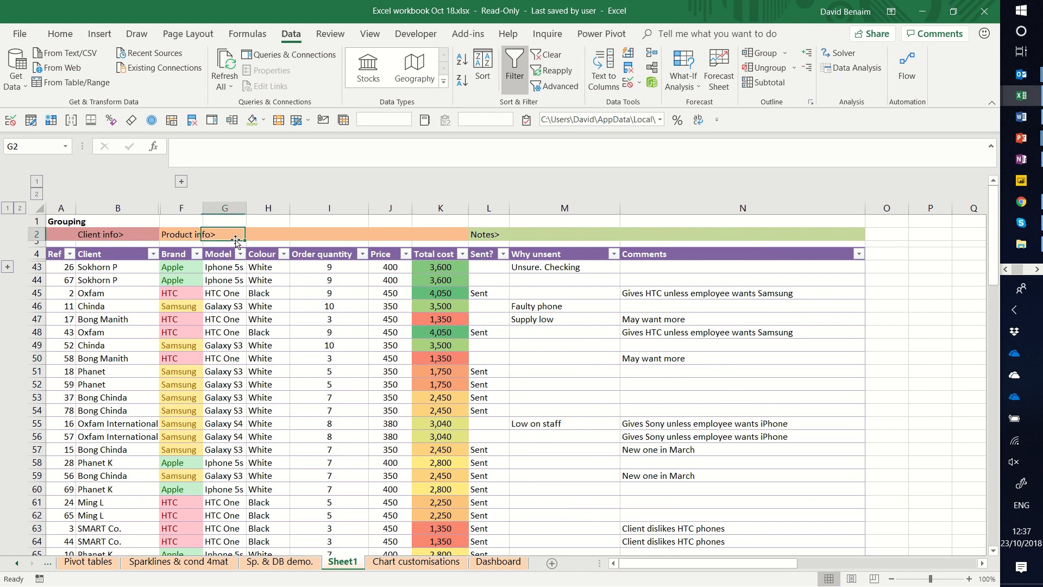
pyautogui.click(317, 235)
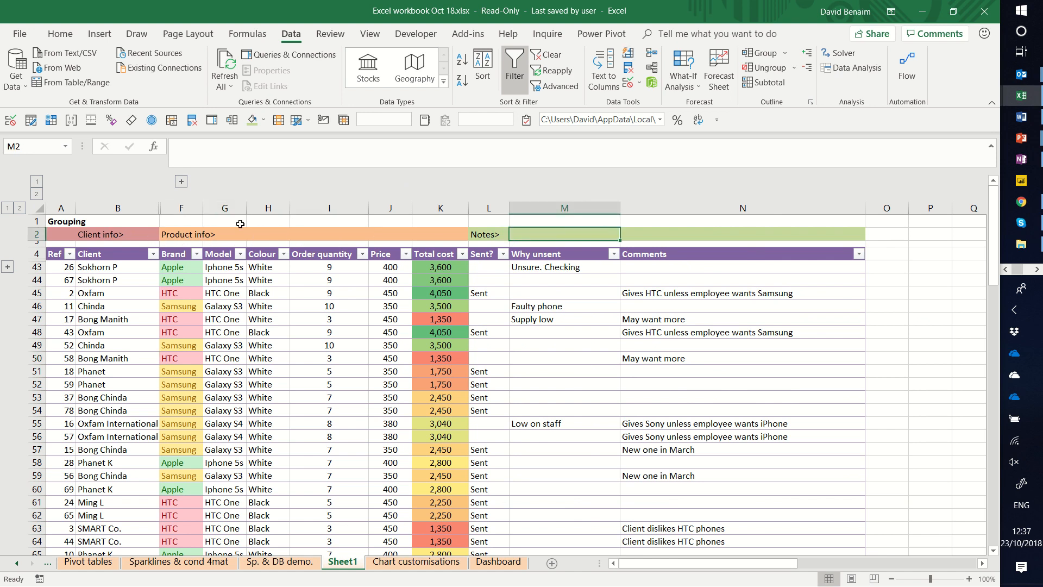
pyautogui.moveTo(225, 208); pyautogui.dragTo(391, 221)
pyautogui.click(390, 221)
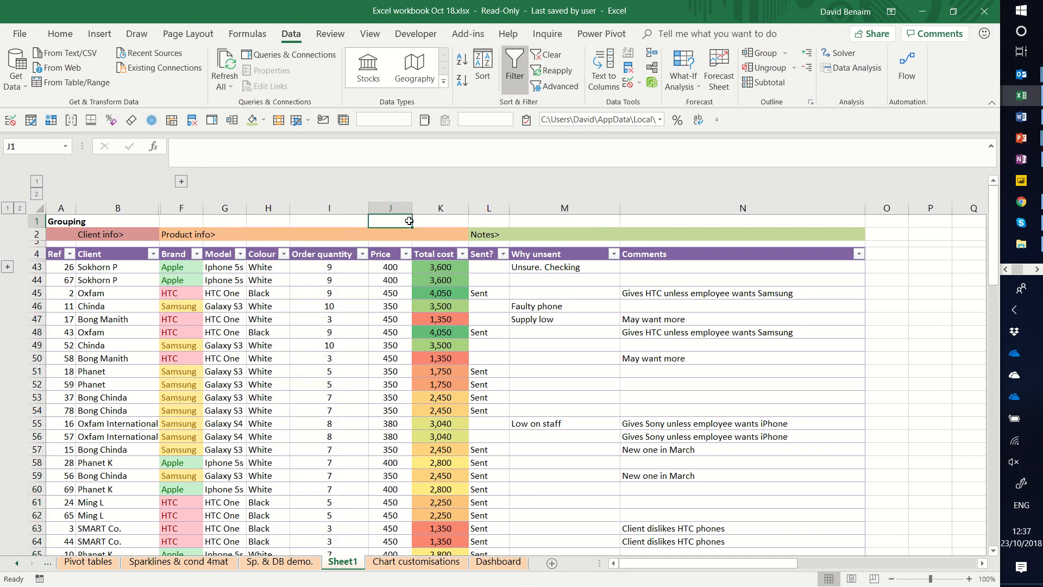
pyautogui.moveTo(235, 205); pyautogui.dragTo(465, 219)
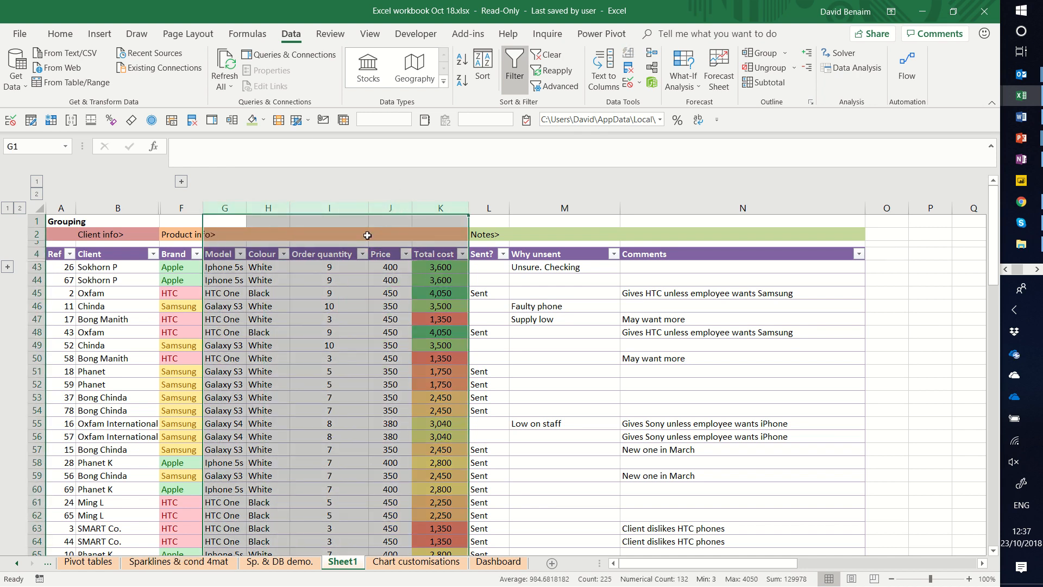
pyautogui.click(760, 53)
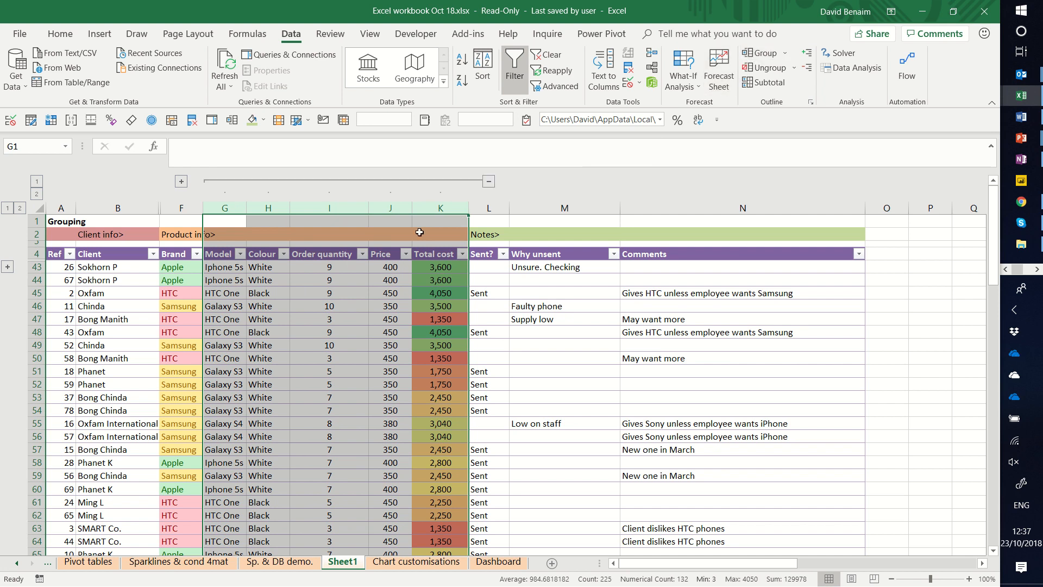
# - Group the Why unsent and Comments columns, M and N
pyautogui.moveTo(542, 207); pyautogui.dragTo(735, 210)
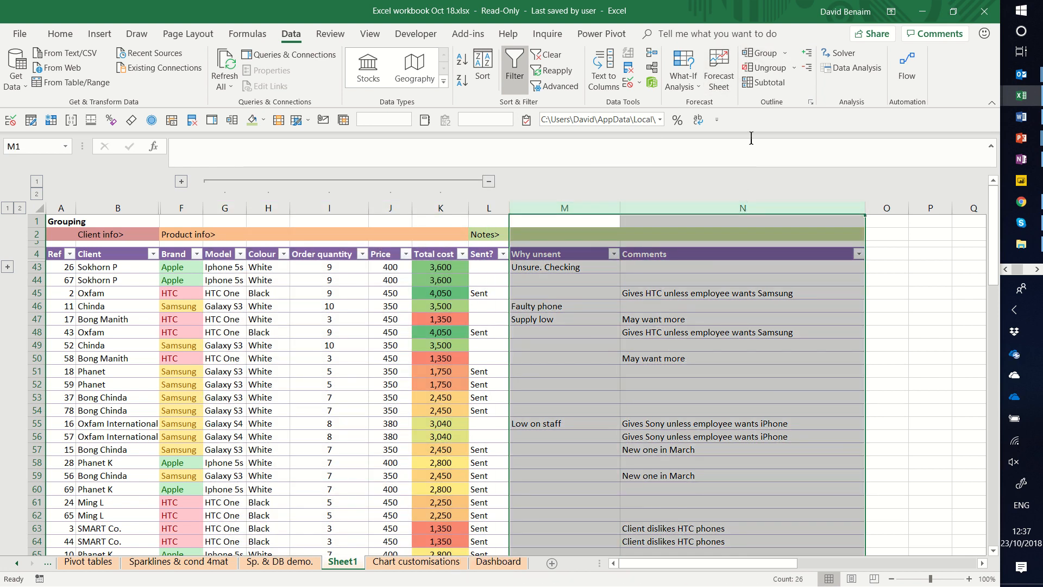
pyautogui.click(758, 50)
pyautogui.click(496, 278)
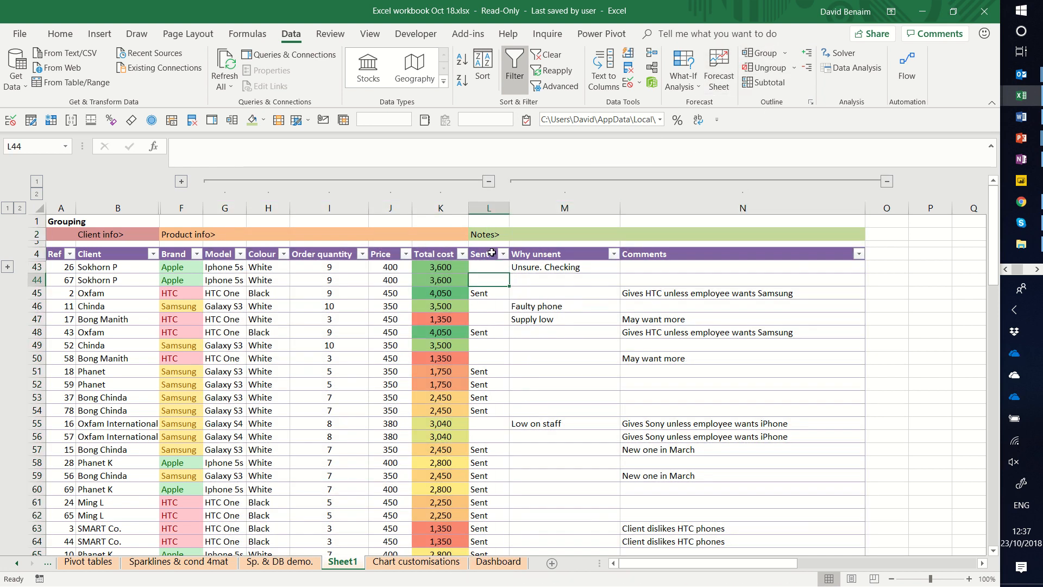
pyautogui.click(486, 235)
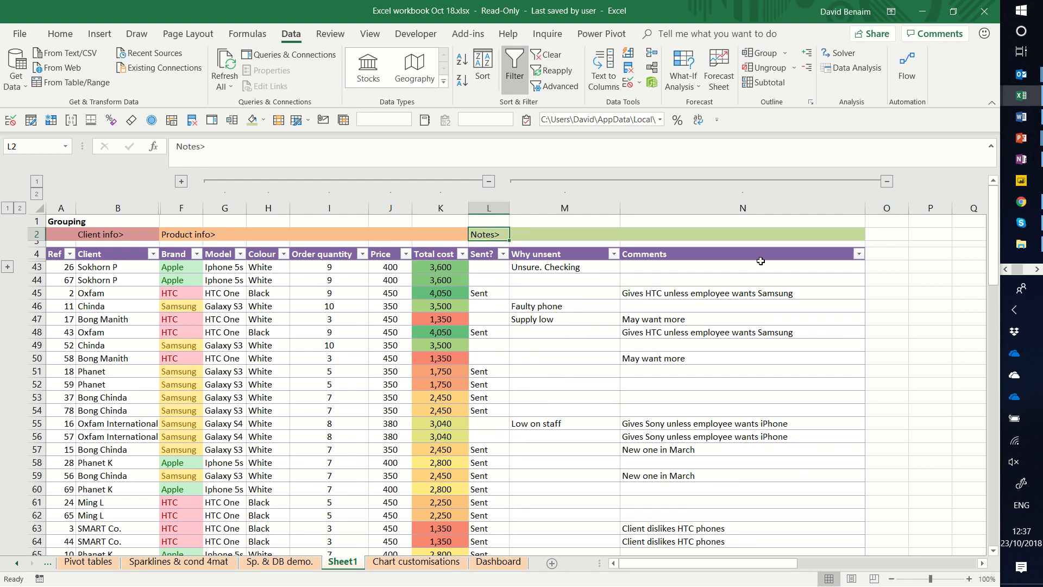
pyautogui.click(894, 305)
pyautogui.moveTo(919, 303); pyautogui.dragTo(804, 320)
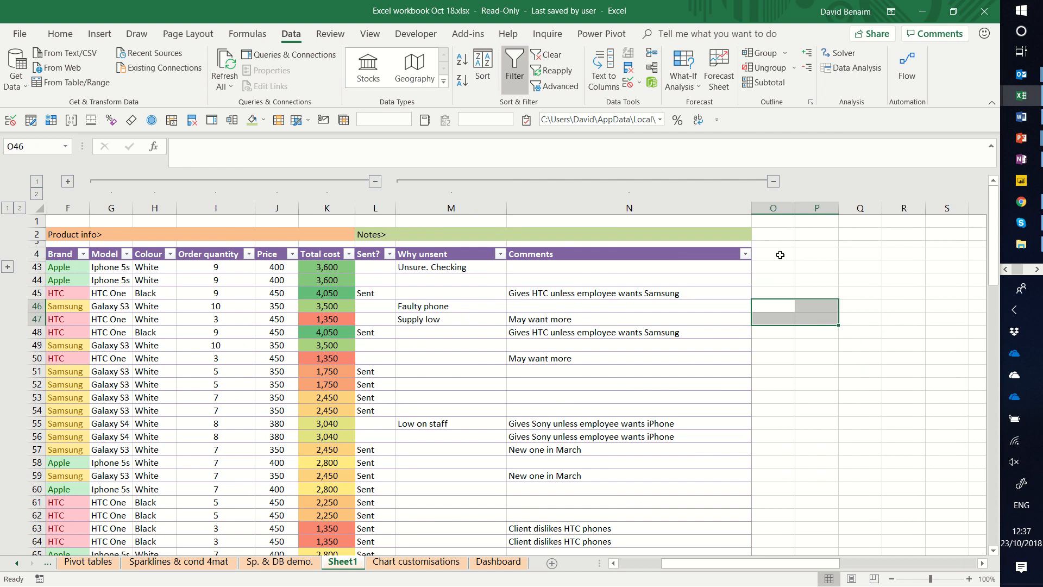
pyautogui.click(766, 204)
pyautogui.moveTo(775, 208); pyautogui.dragTo(874, 210)
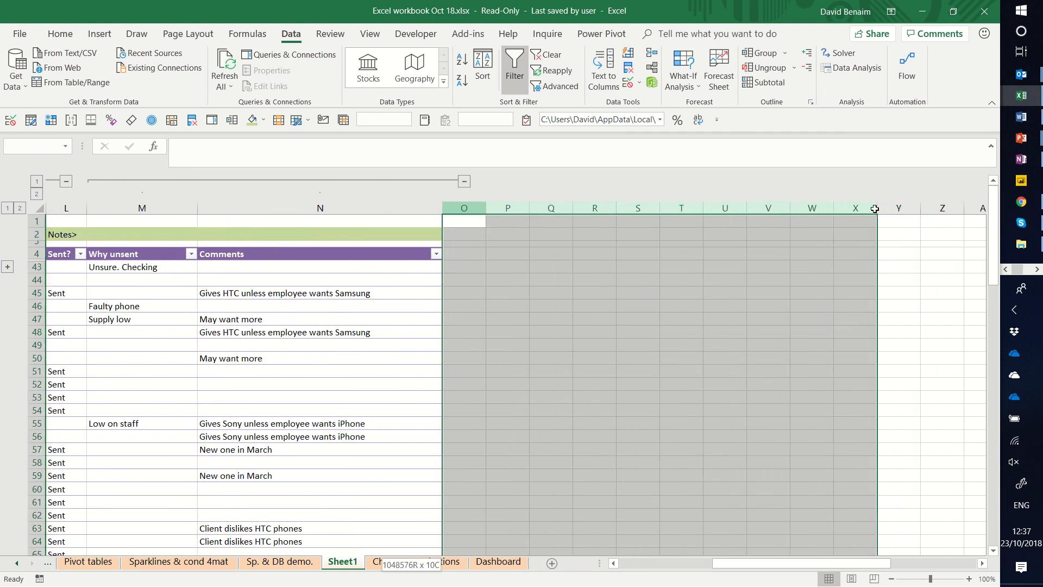
pyautogui.click(753, 54)
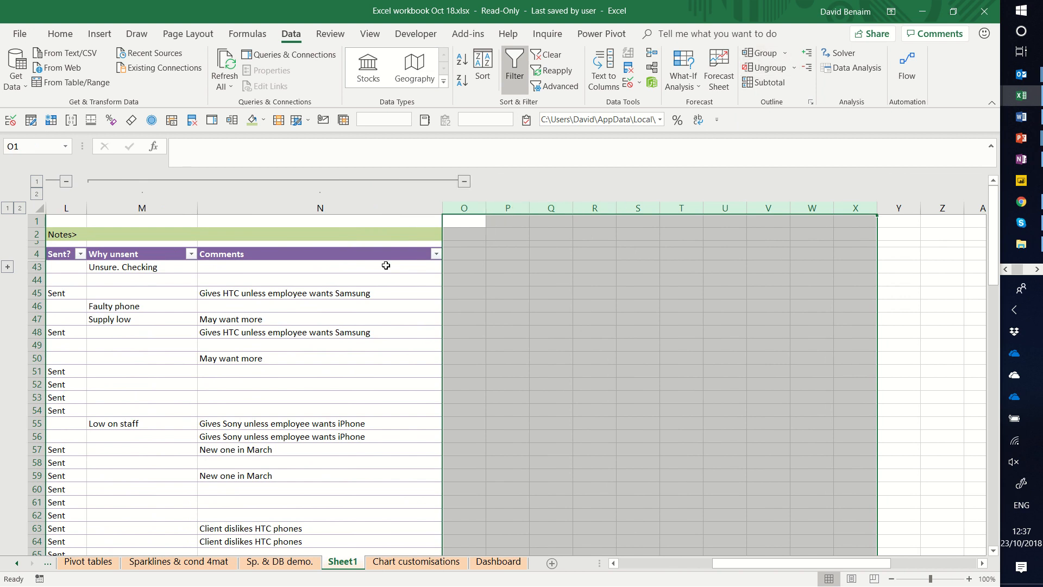
pyautogui.click(394, 280)
pyautogui.moveTo(503, 332); pyautogui.dragTo(2, 373)
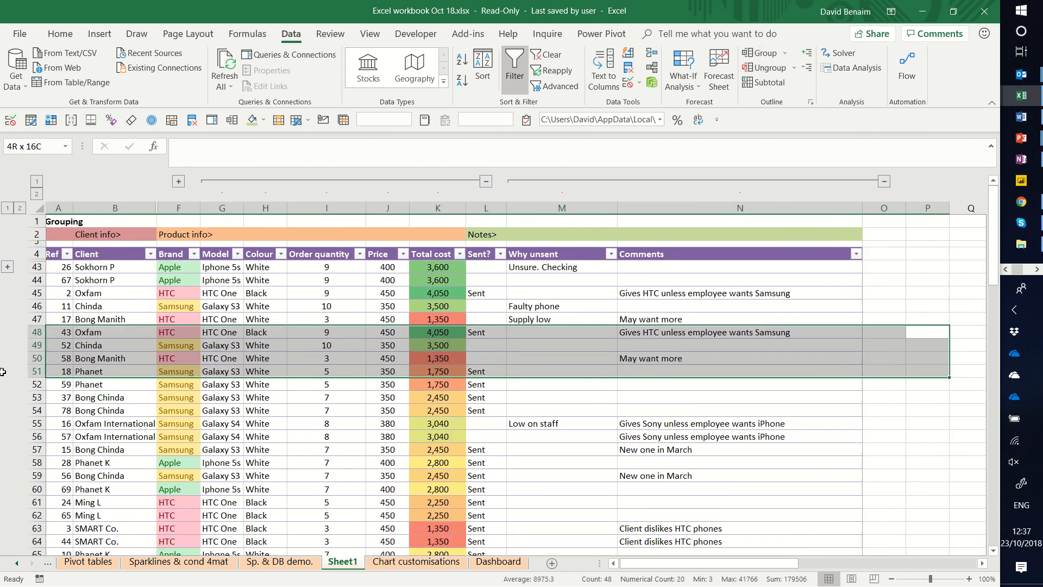
pyautogui.click(92, 307)
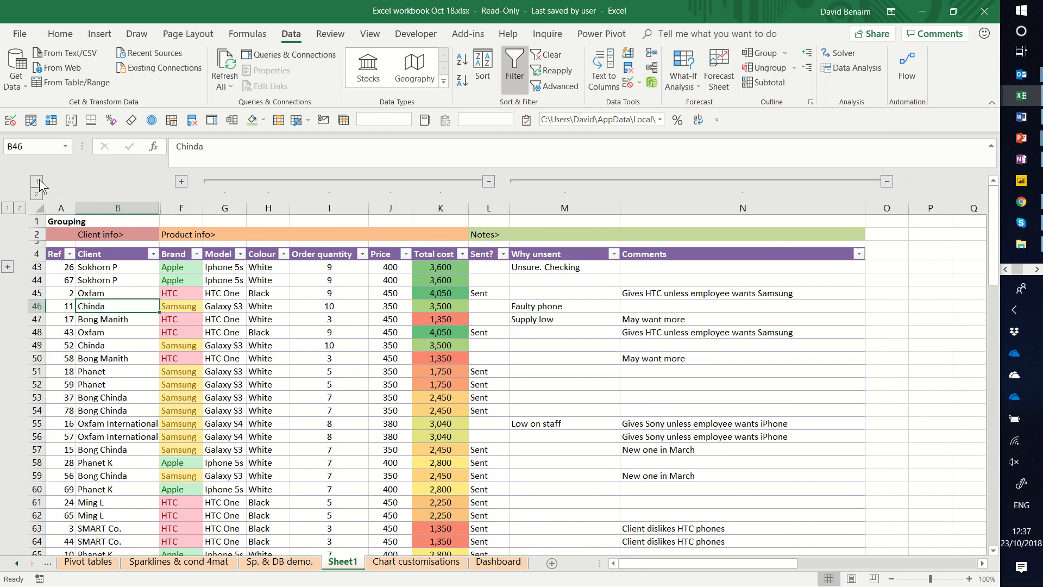
# - Collapse every column group to outline level 1 and widen the Brand column so its Product info> heading fits
pyautogui.click(36, 181)
pyautogui.click(155, 280)
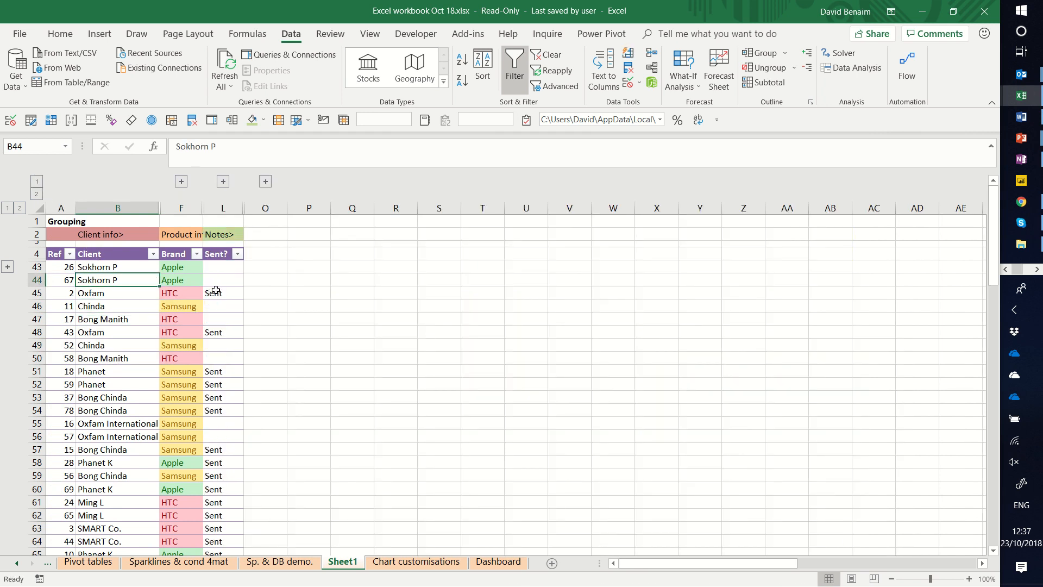
pyautogui.click(216, 290)
pyautogui.moveTo(203, 208); pyautogui.dragTo(236, 208)
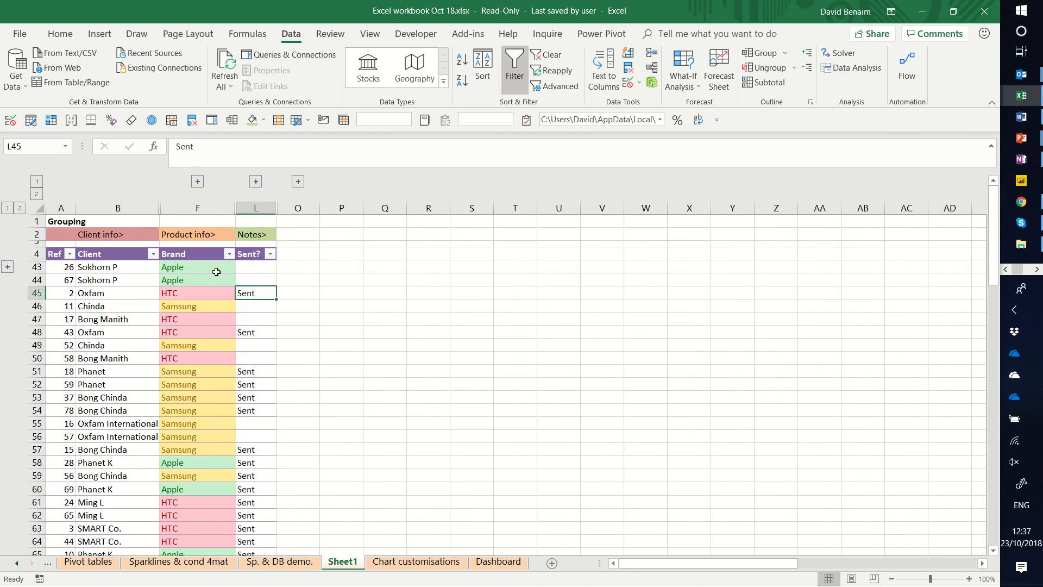
pyautogui.click(209, 292)
pyautogui.click(146, 279)
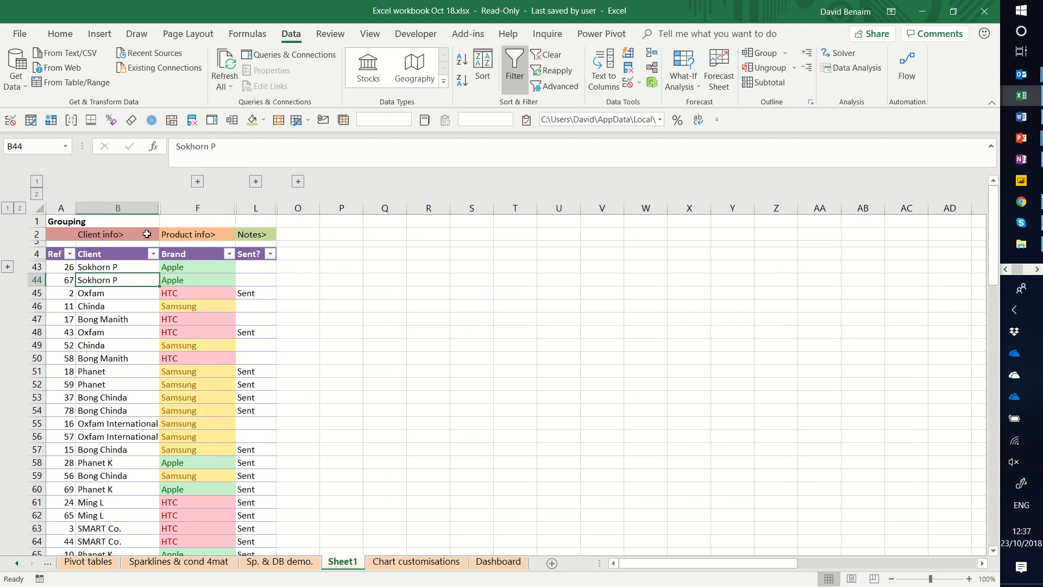
# - Expand the Client info columns, collapse them again, and switch the column outline to level 2 and back to level 1
pyautogui.click(197, 180)
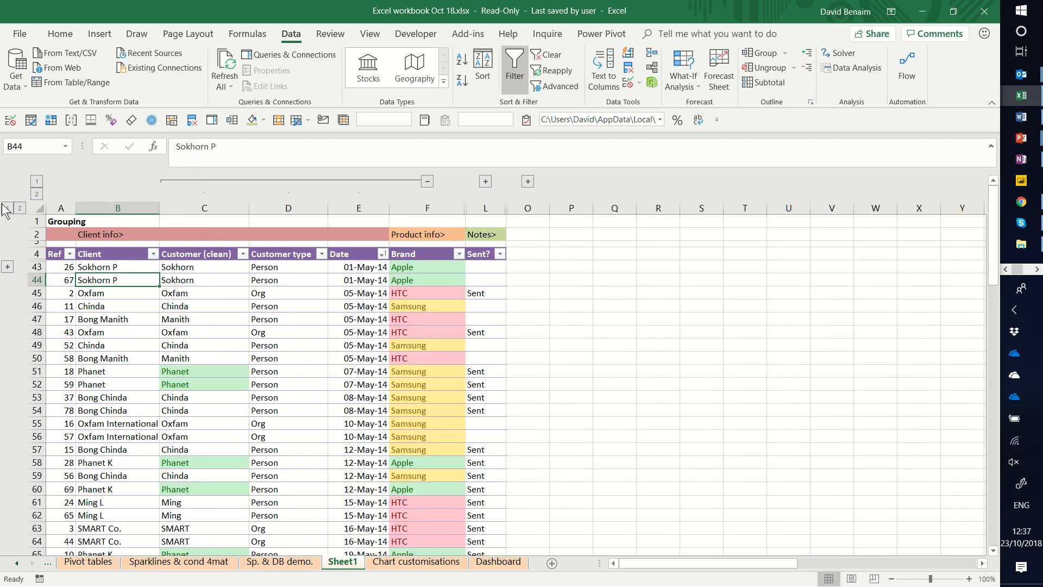
pyautogui.click(37, 181)
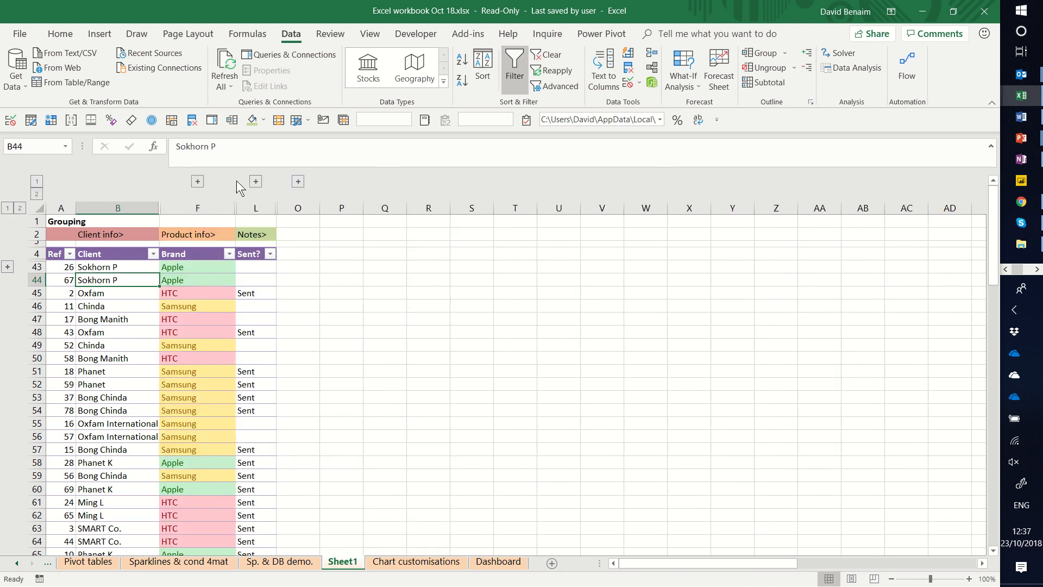
pyautogui.click(38, 194)
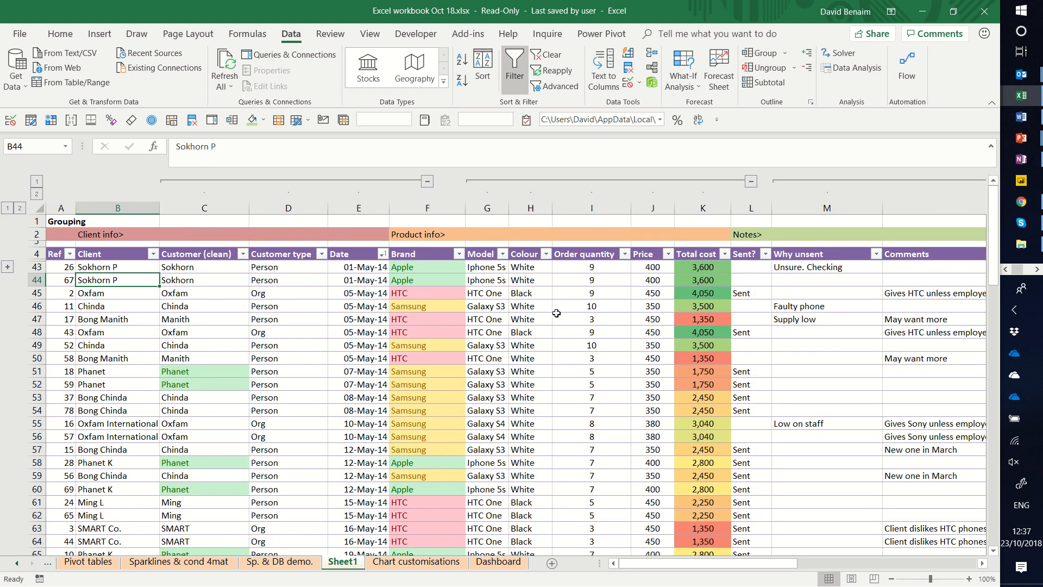
pyautogui.click(36, 185)
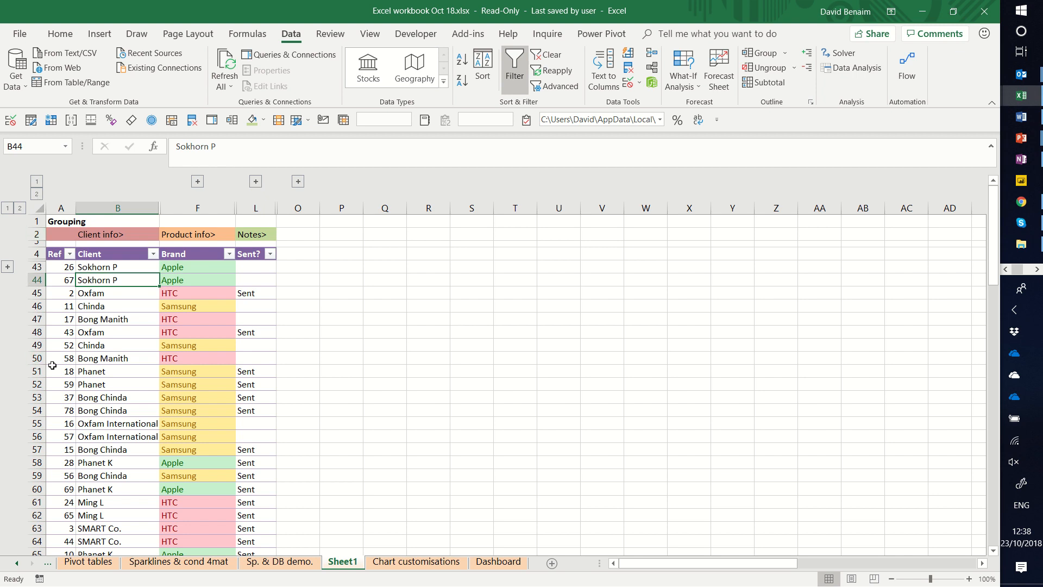
# - Expand the row group above row 43 to view its rows, and collapse it again to row outline level 1
pyautogui.click(112, 370)
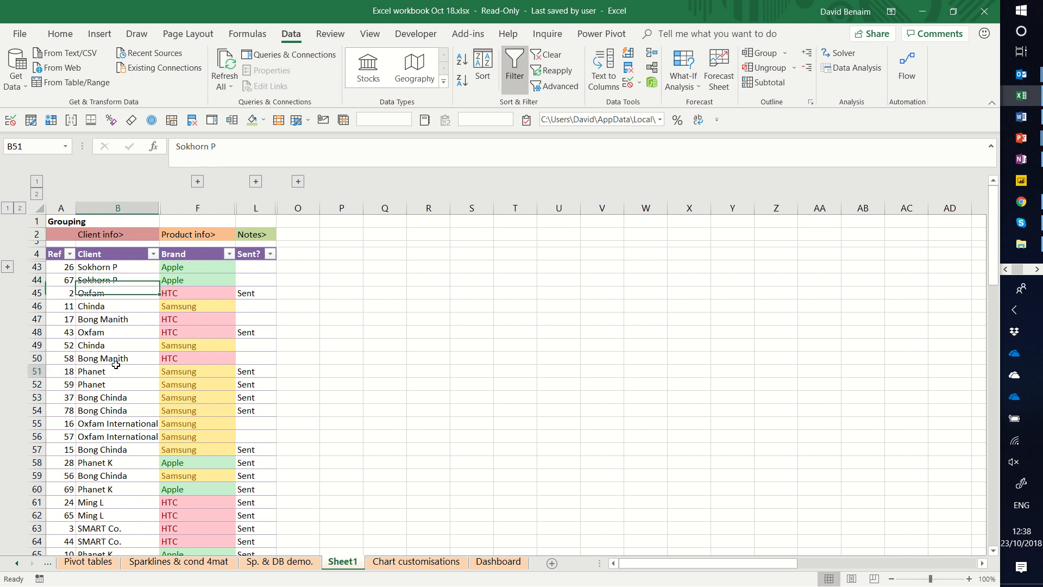
pyautogui.click(7, 266)
pyautogui.scroll(-5, 150, 387)
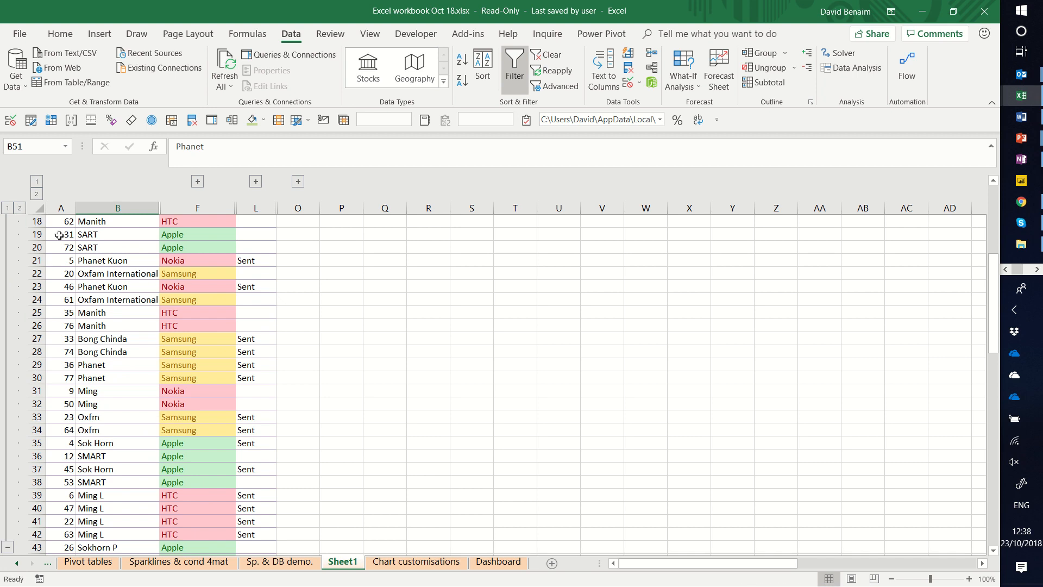
pyautogui.click(11, 208)
pyautogui.scroll(3, 109, 260)
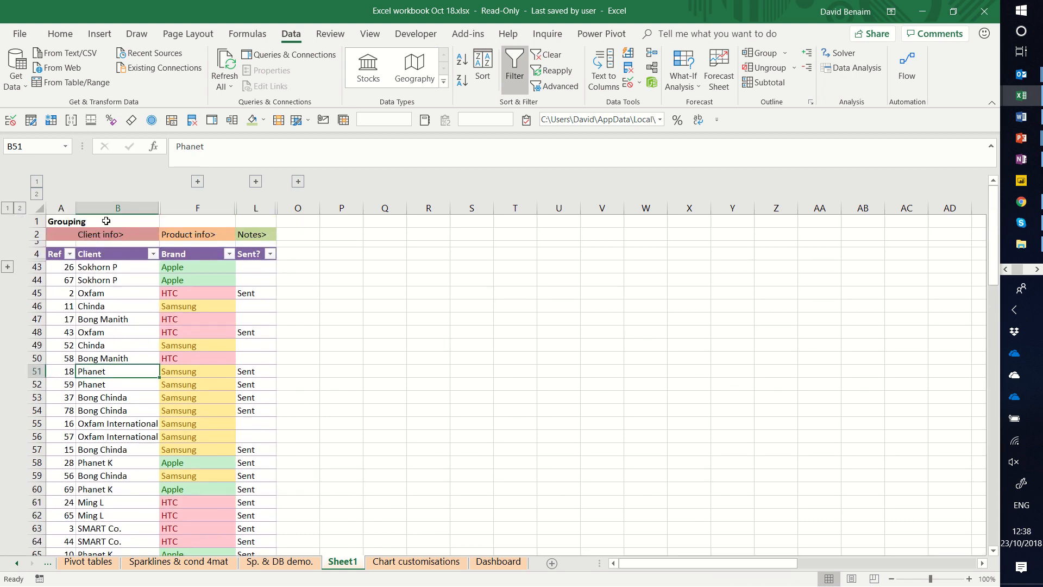
# - Show all columns at outline level 2 and ungroup columns G to L, from Model through Sent?
pyautogui.click(36, 193)
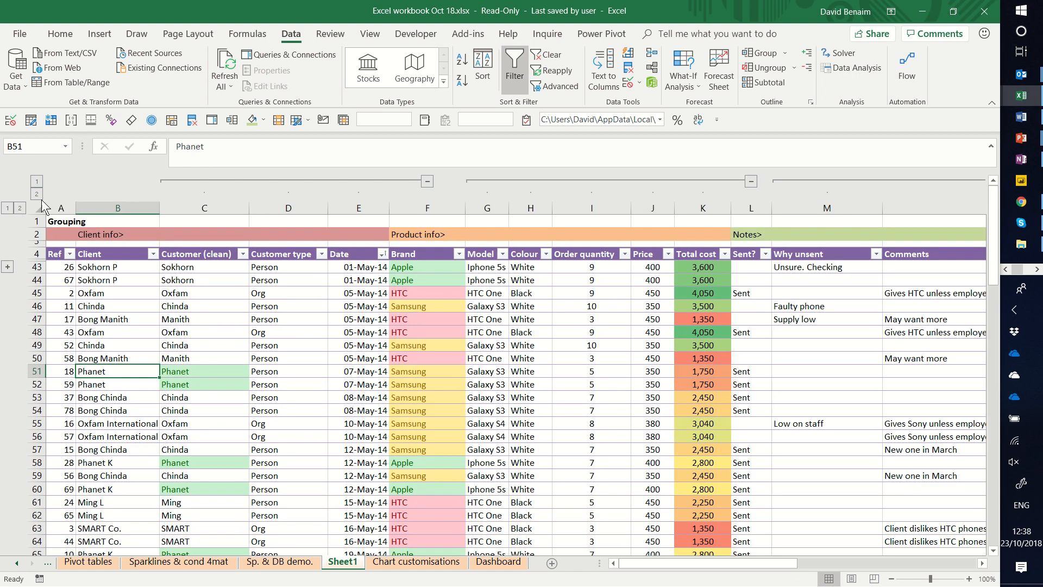
pyautogui.click(280, 301)
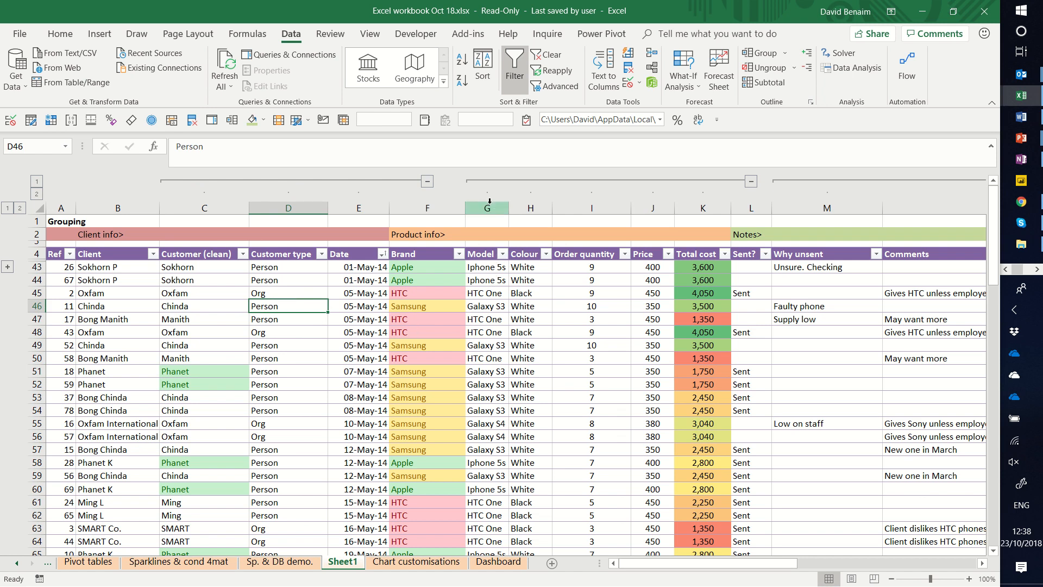
pyautogui.moveTo(490, 201); pyautogui.dragTo(742, 207)
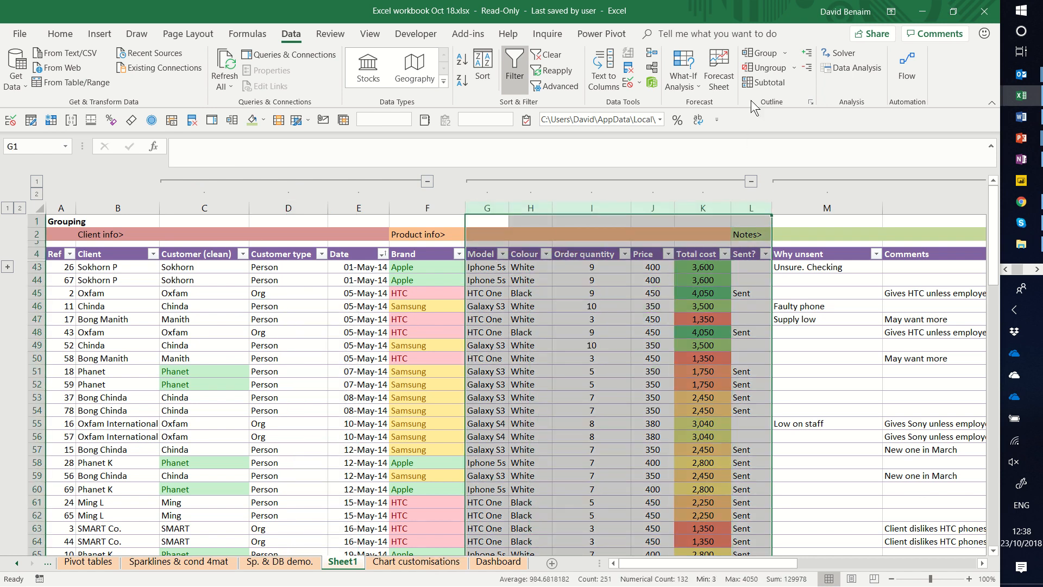
pyautogui.click(761, 66)
pyautogui.moveTo(896, 293); pyautogui.dragTo(945, 318)
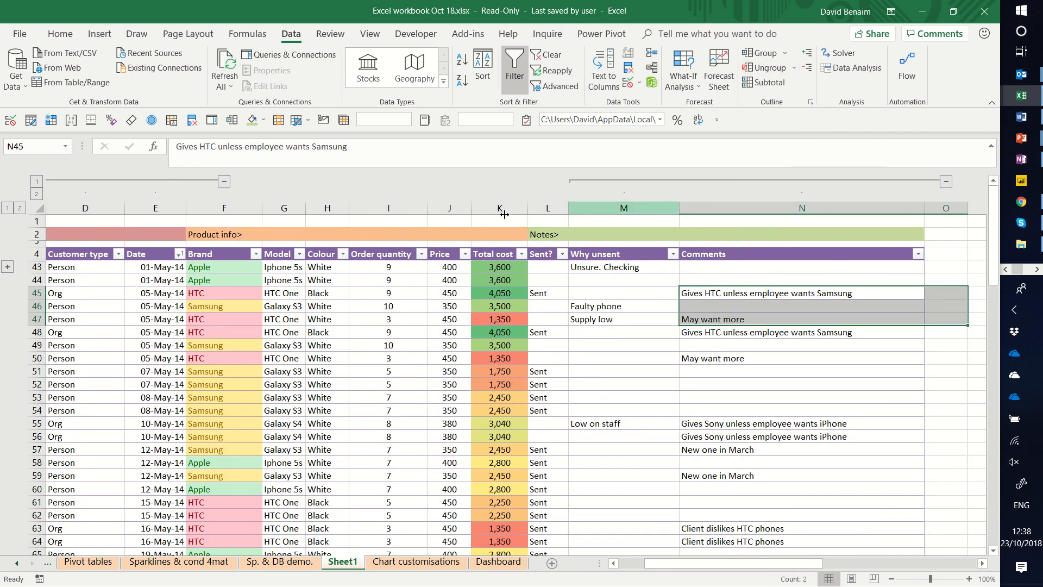
pyautogui.moveTo(98, 321); pyautogui.dragTo(38, 329)
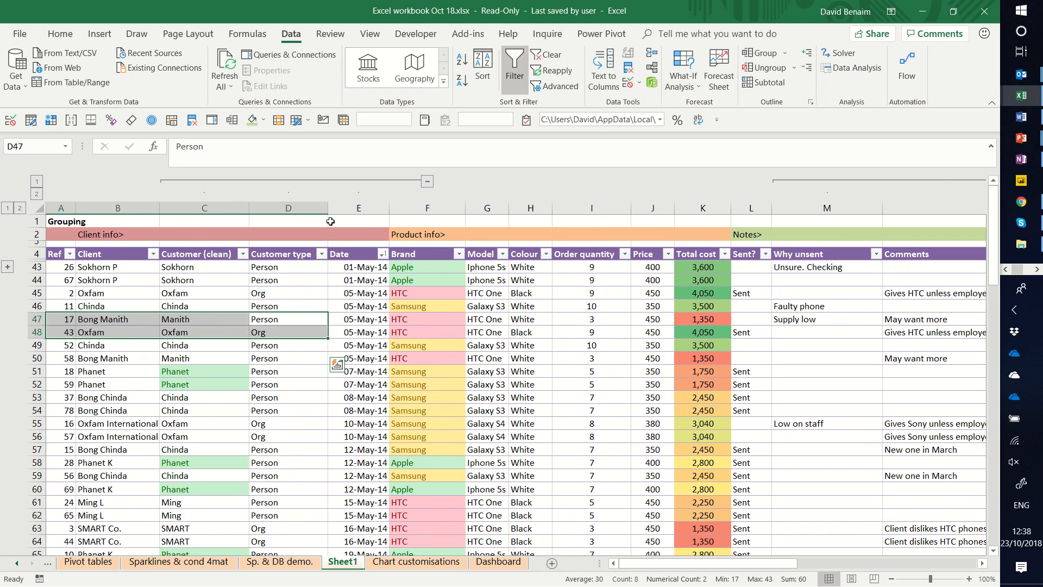
# - Ungroup only the Customer type column D and check the split by switching the column outline between levels 1 and 2
pyautogui.click(286, 208)
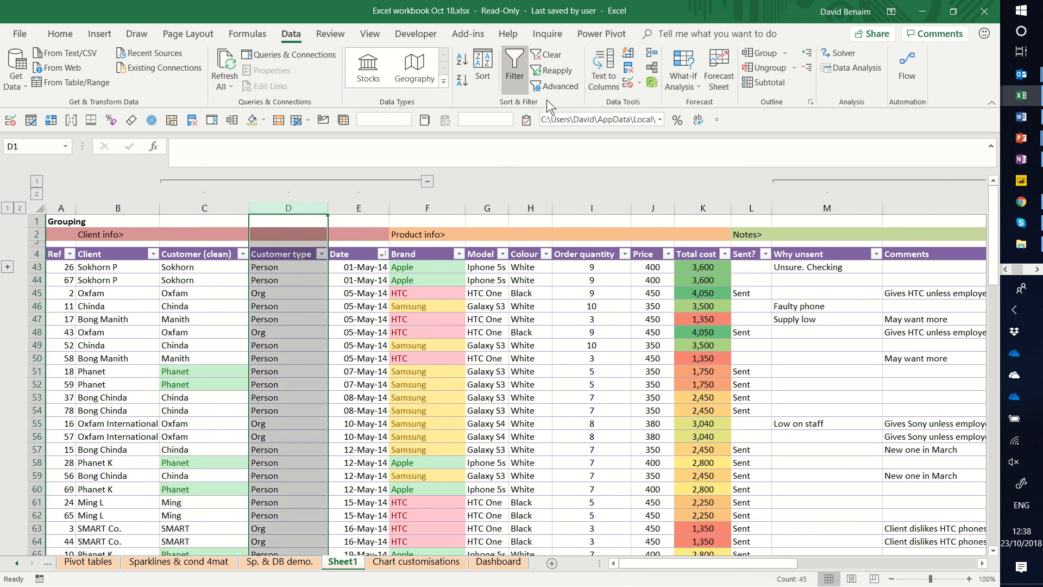
pyautogui.click(768, 71)
pyautogui.click(35, 182)
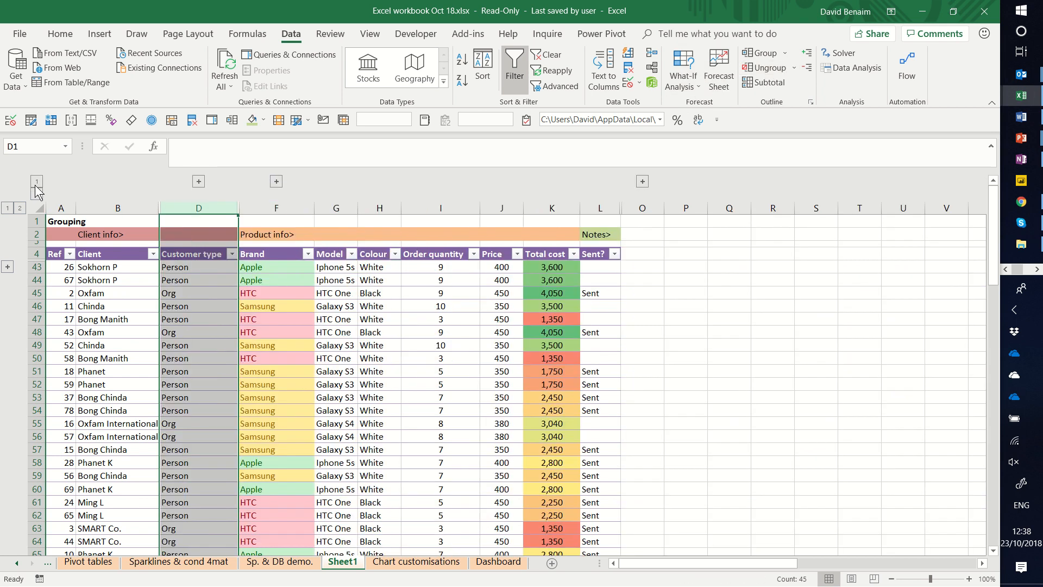
pyautogui.click(37, 194)
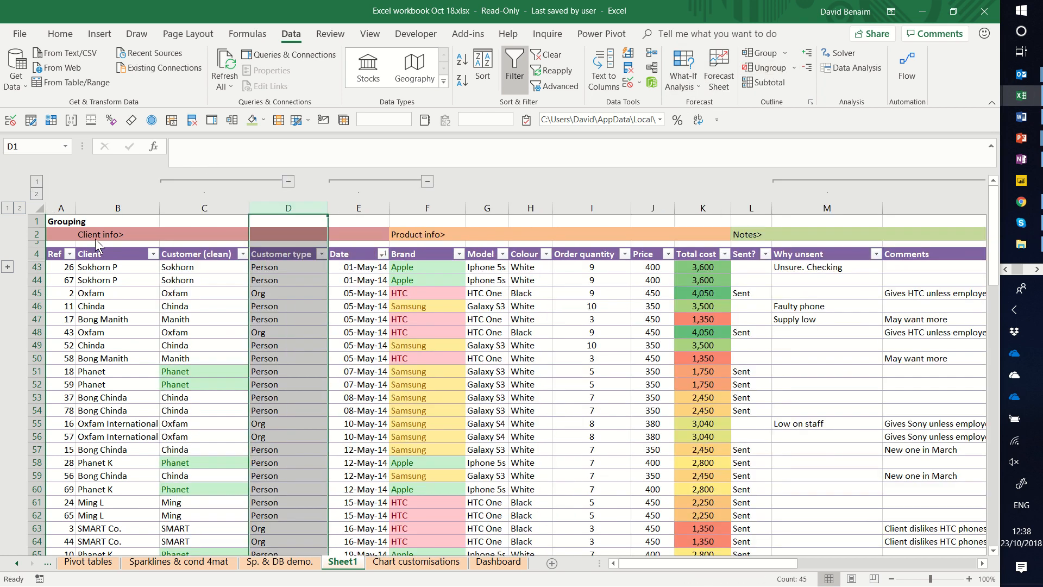
# - Undo the ungrouping of the Customer type column D
pyautogui.click(310, 356)
pyautogui.hotkey('ctrl', 'a')
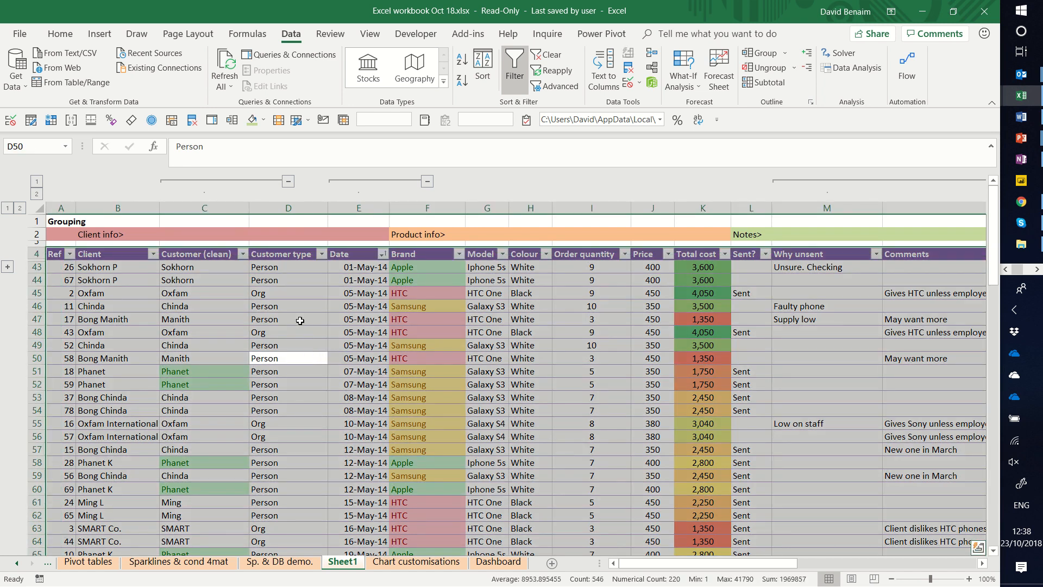
pyautogui.click(300, 320)
pyautogui.scroll(-1, 299, 321)
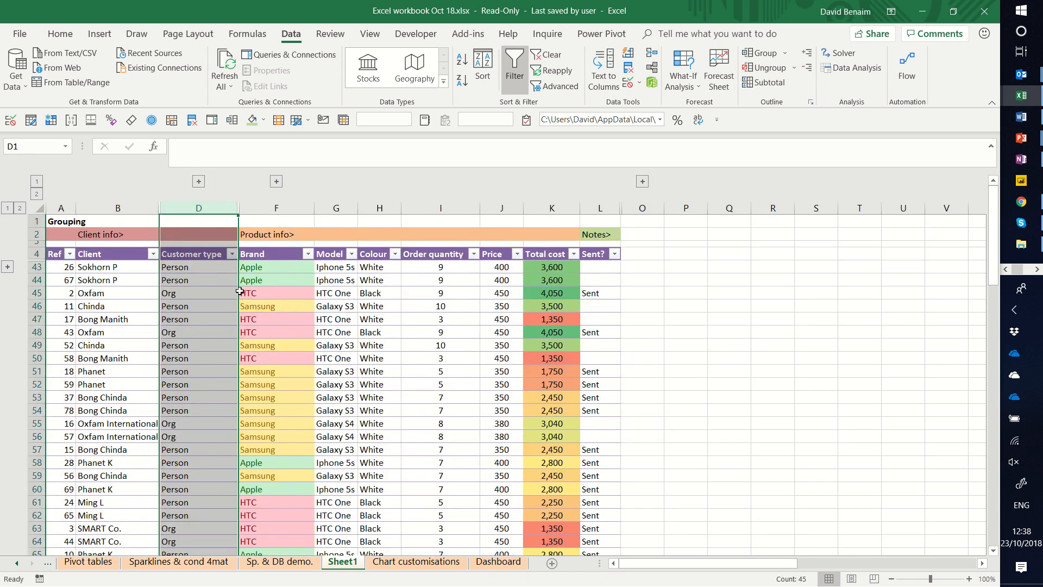
pyautogui.hotkey('ctrl', 'z')
pyautogui.hotkey('ctrl', 'z')
pyautogui.click(224, 319)
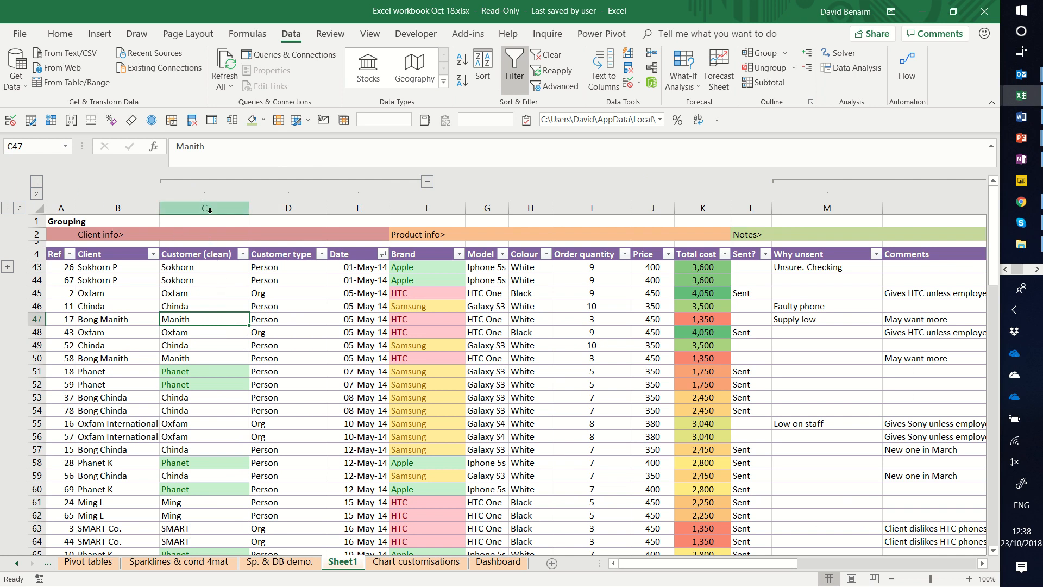
# - Group columns C to I, from Customer (clean) through Order quantity, around the existing Client info group, and collapse and expand the outer group
pyautogui.moveTo(206, 208); pyautogui.dragTo(575, 228)
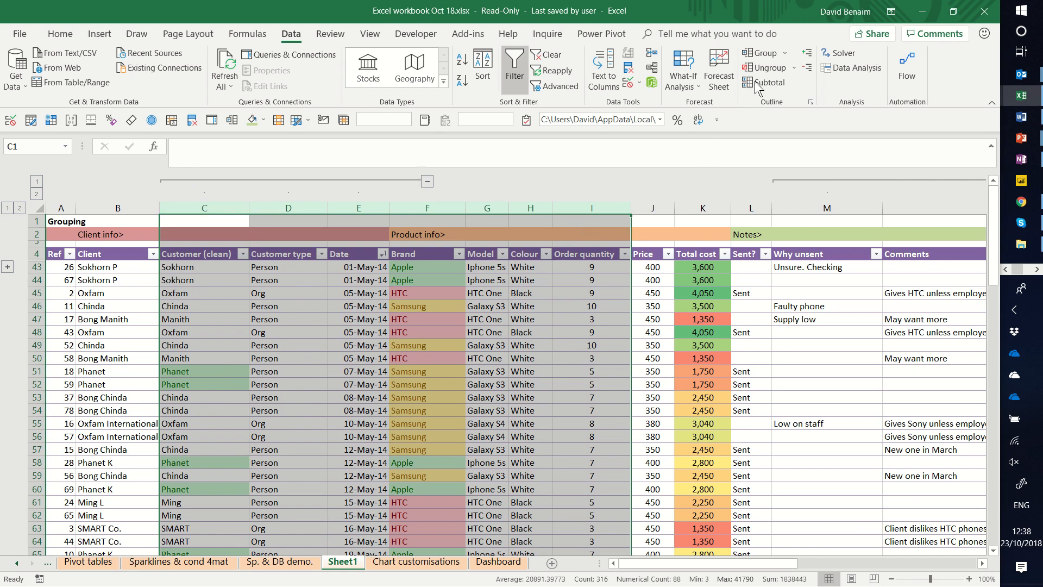
pyautogui.click(760, 52)
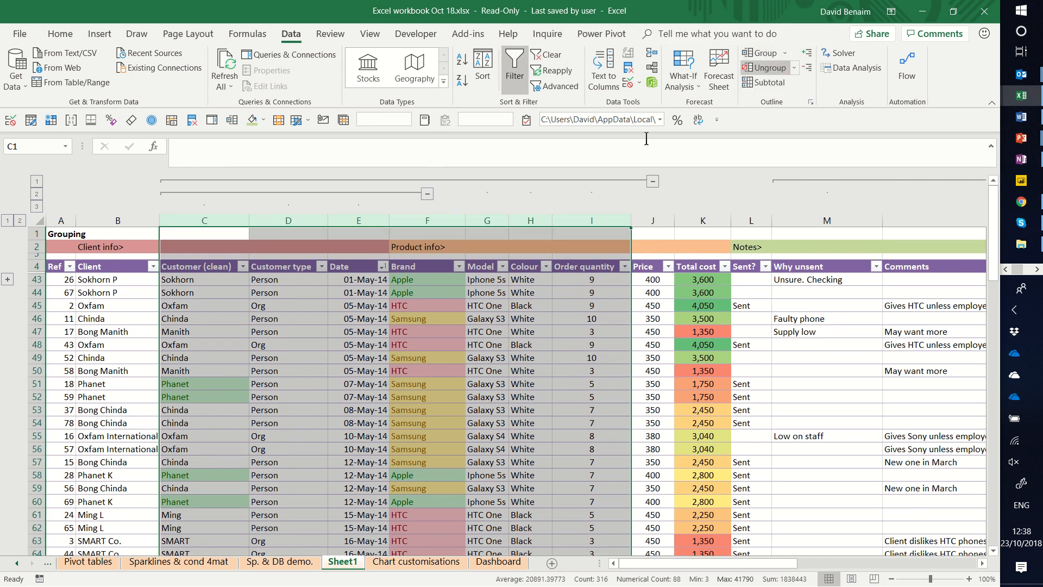
pyautogui.click(651, 179)
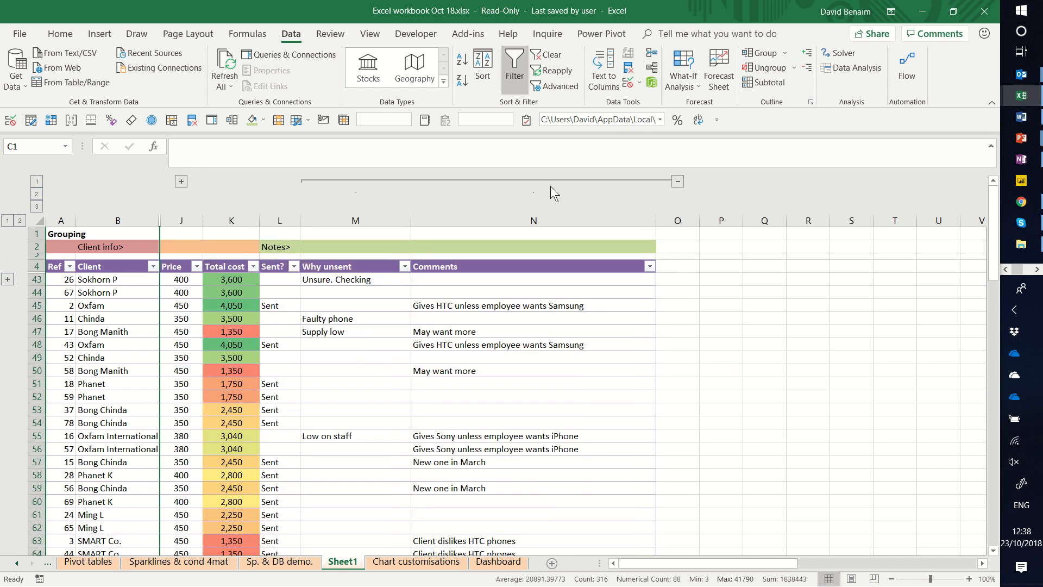
pyautogui.click(181, 182)
# - Switch the nested column outline between levels 2 and 3, leaving the columns collapsed at level 1
pyautogui.click(38, 193)
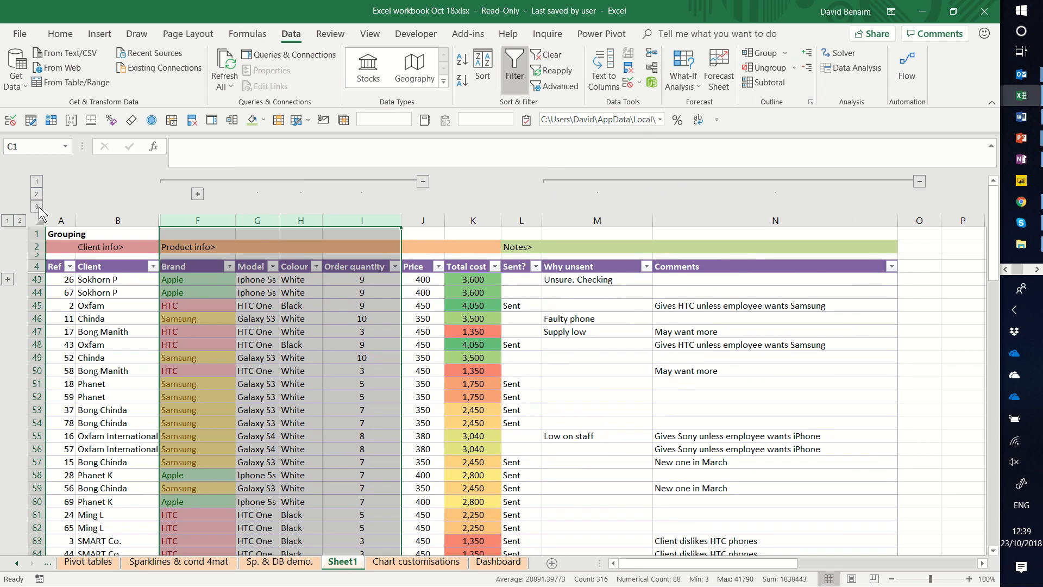
pyautogui.click(36, 207)
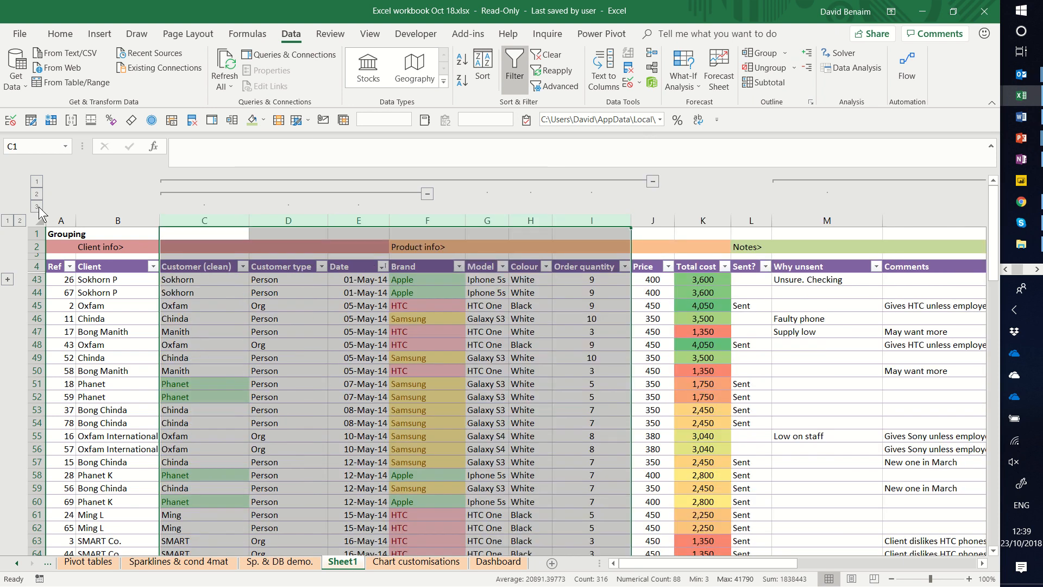
pyautogui.click(38, 194)
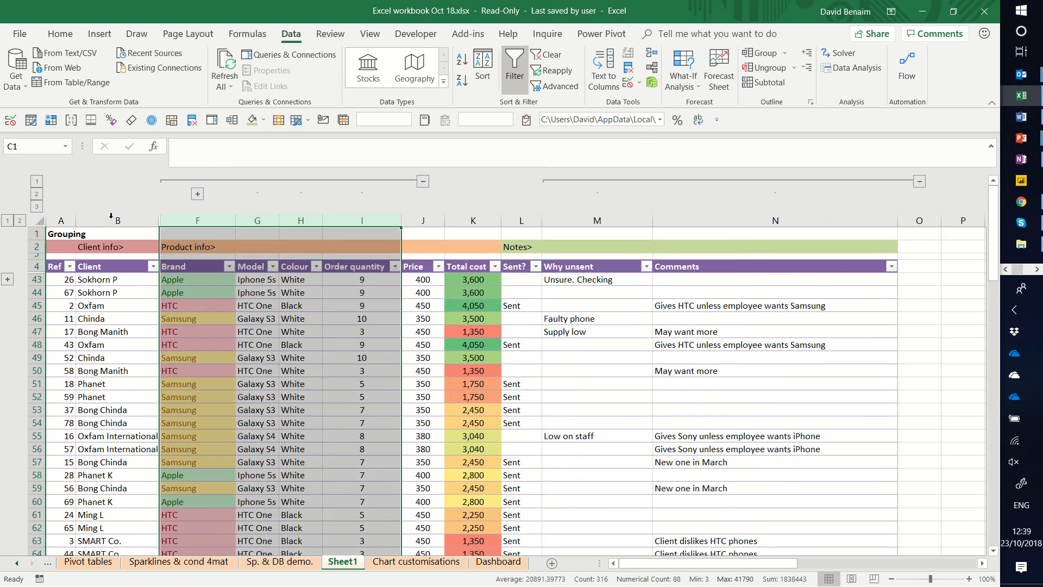
pyautogui.click(36, 181)
pyautogui.click(140, 217)
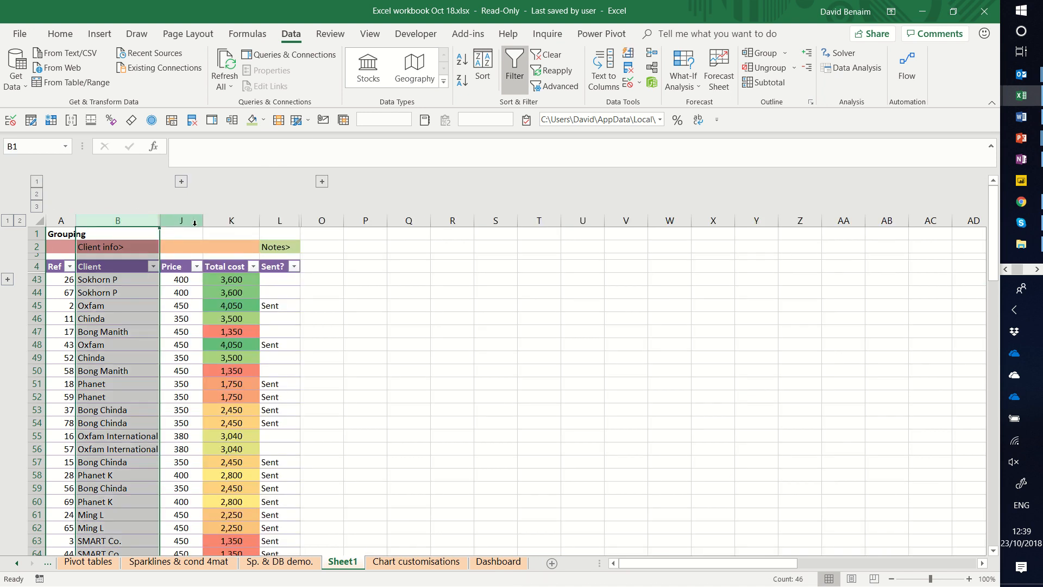
pyautogui.click(185, 236)
pyautogui.click(185, 280)
pyautogui.press('Down')
pyautogui.press('Down')
pyautogui.press('Down')
pyautogui.press('Down')
pyautogui.press('Down')
pyautogui.press('Down')
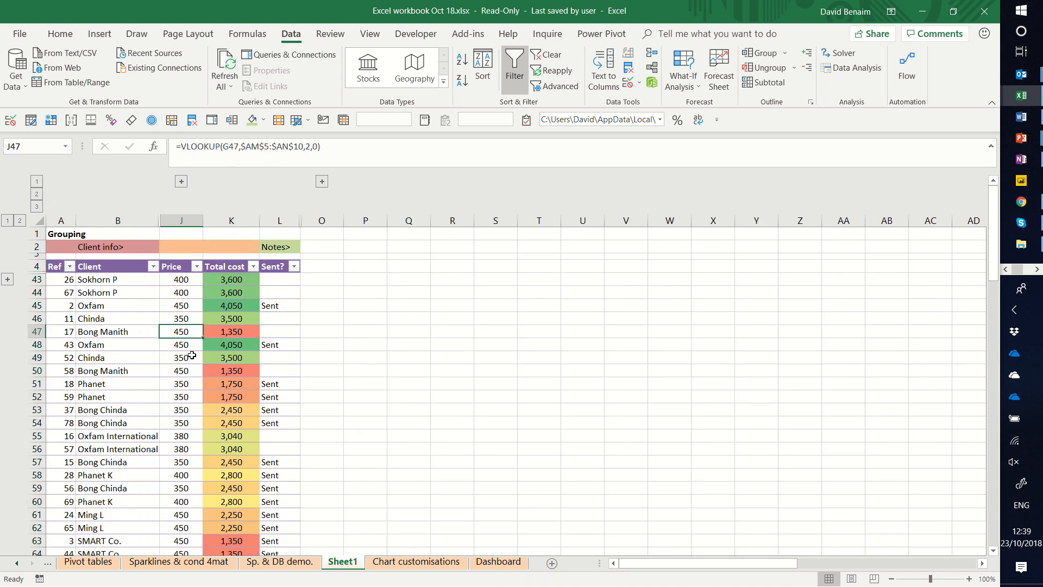
pyautogui.click(397, 319)
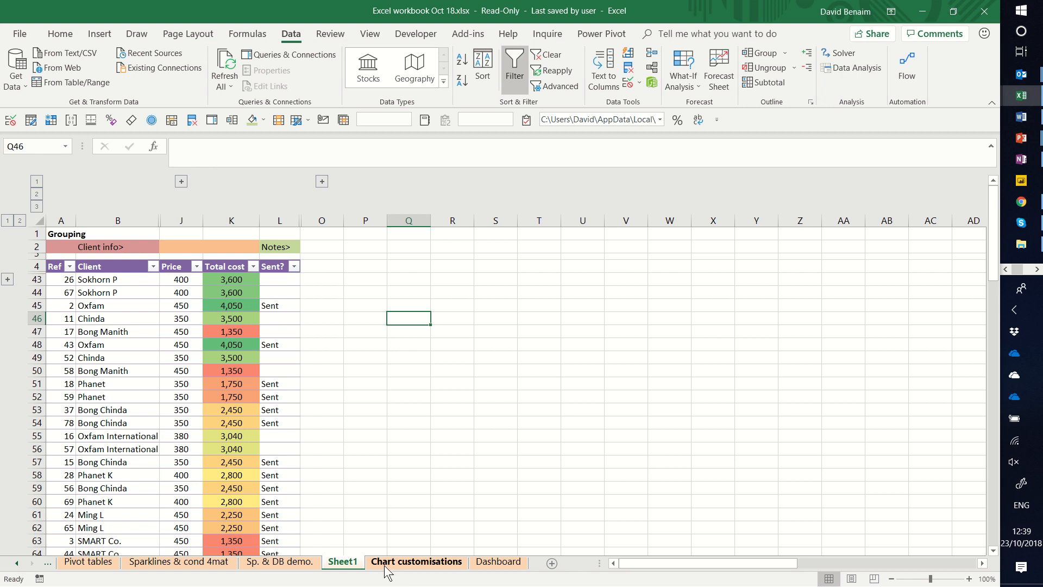
# - Open the Sp. & DB demo. sheet and collapse both its row and column outlines to level 1
pyautogui.click(280, 562)
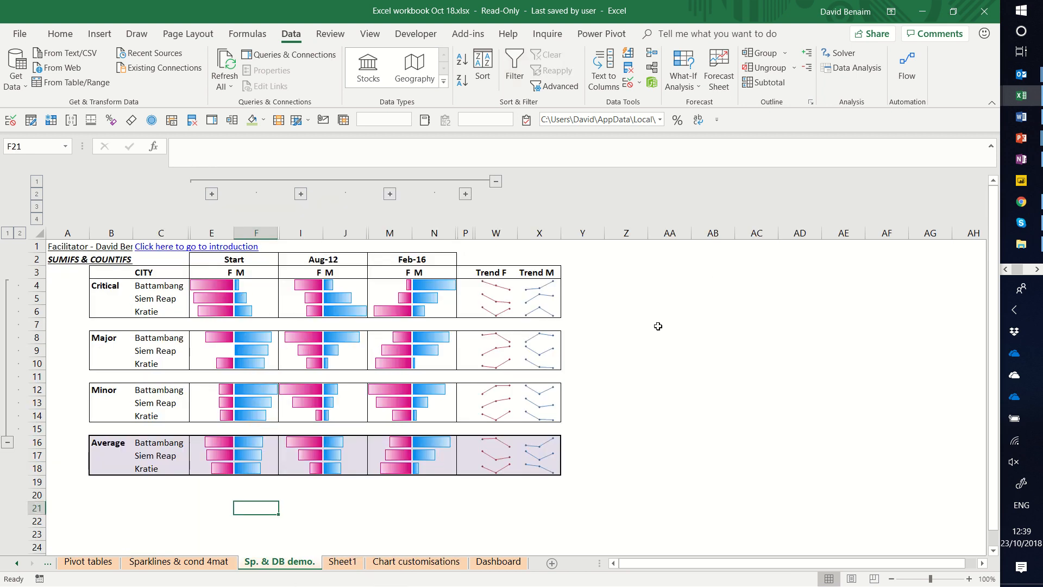
pyautogui.click(620, 338)
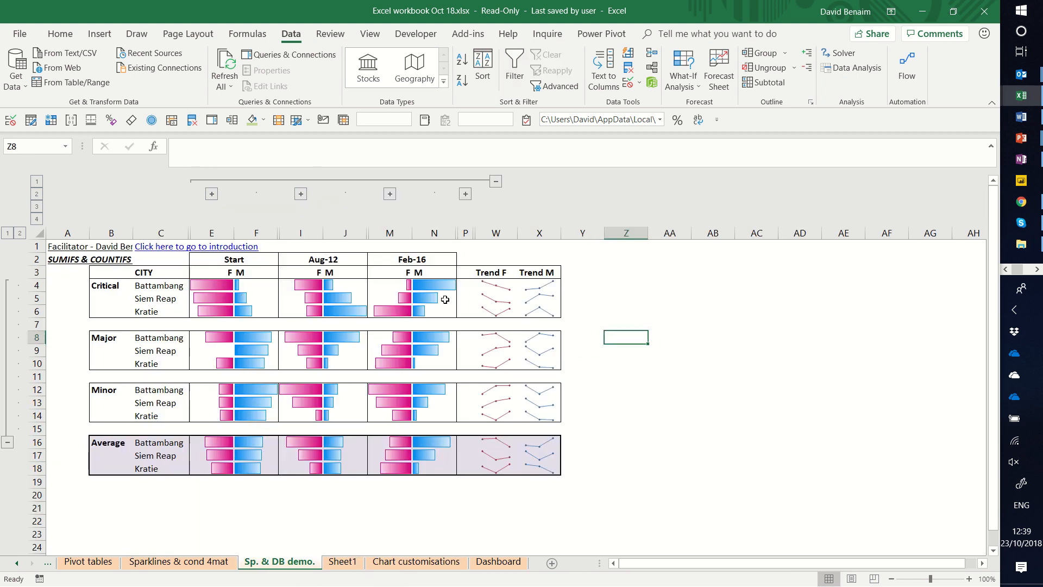
pyautogui.click(8, 233)
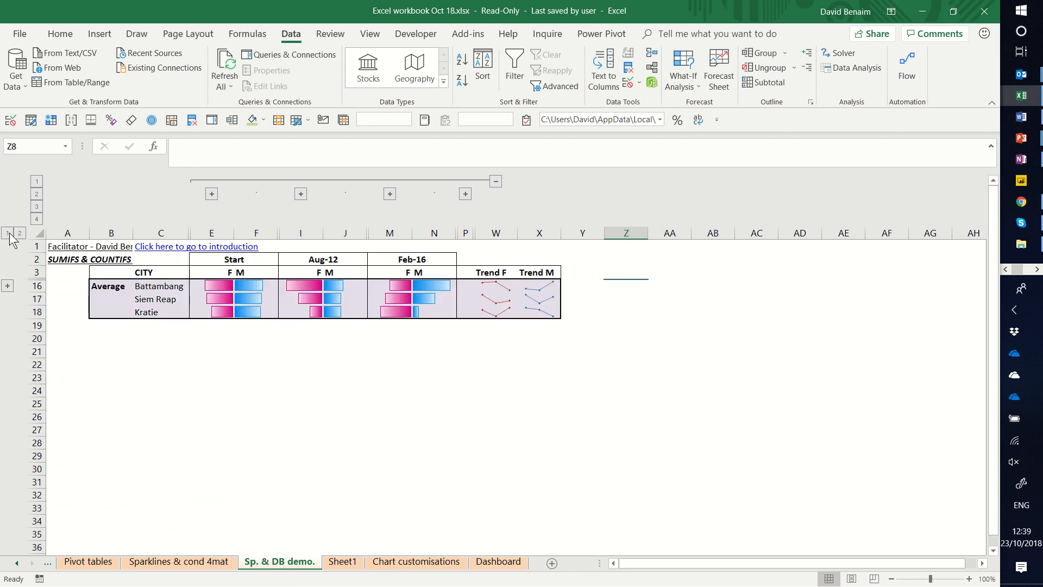
pyautogui.click(36, 181)
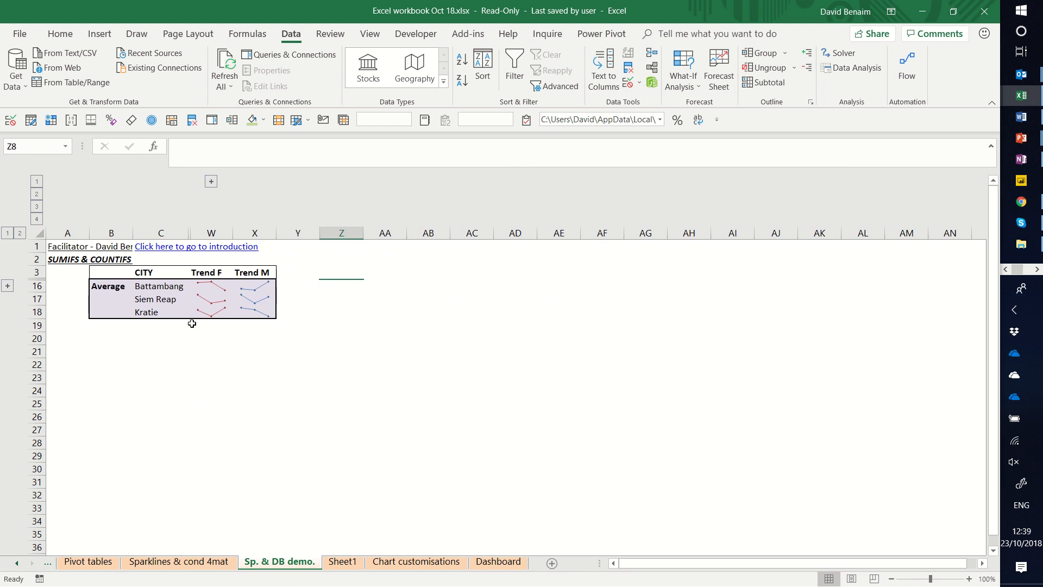
pyautogui.click(246, 375)
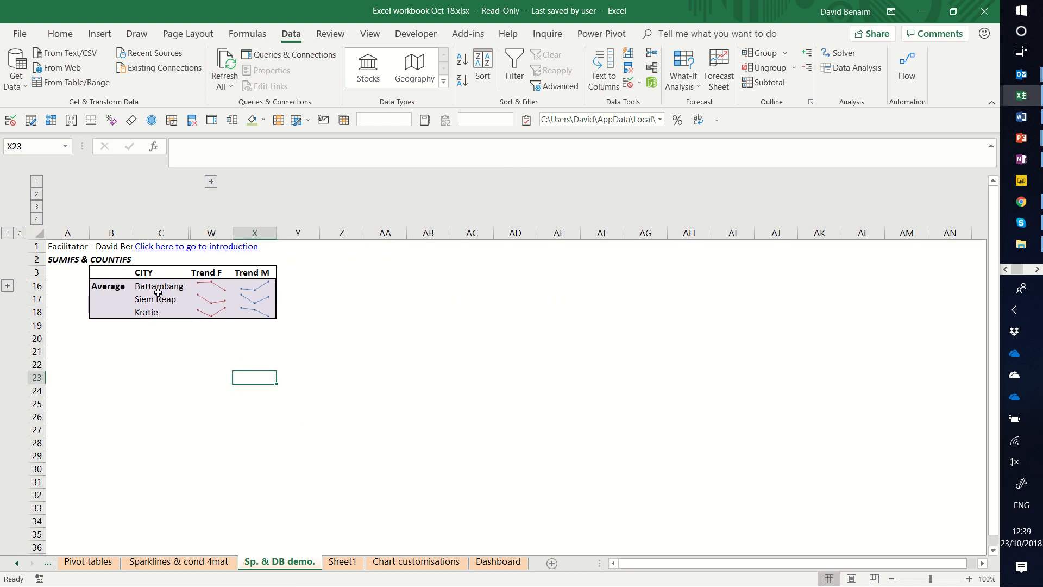
# - Examine the Trend F and Trend M sparklines in the Average rows and the sparkline types available for insertion
pyautogui.click(248, 288)
pyautogui.click(252, 309)
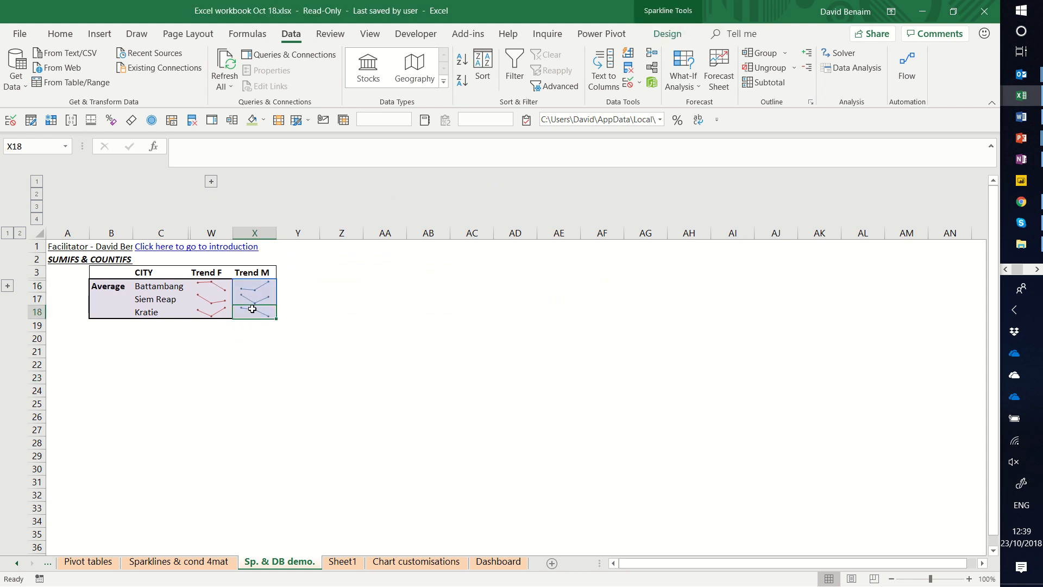
pyautogui.click(87, 52)
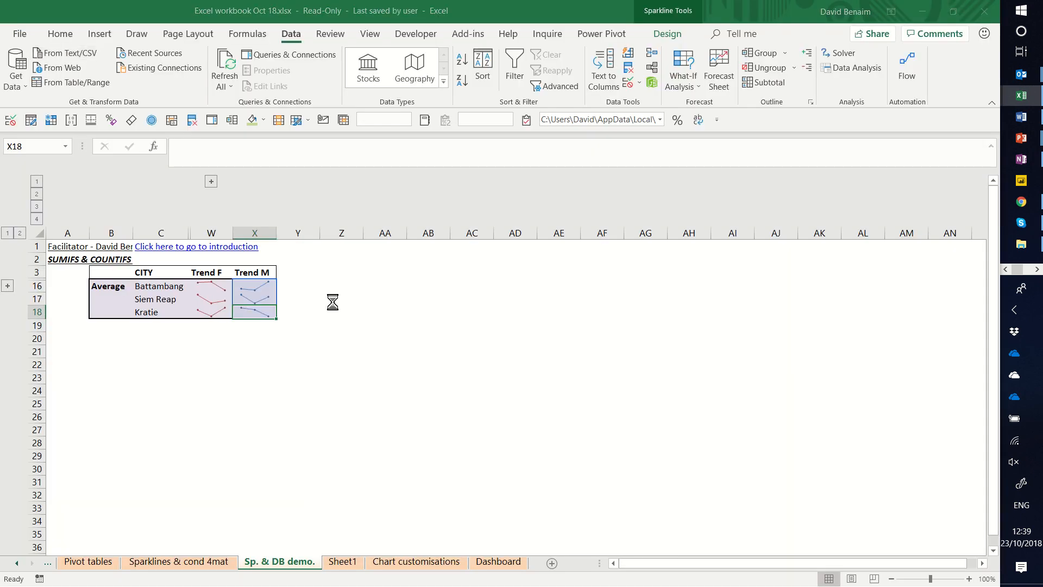
pyautogui.click(333, 302)
pyautogui.click(505, 11)
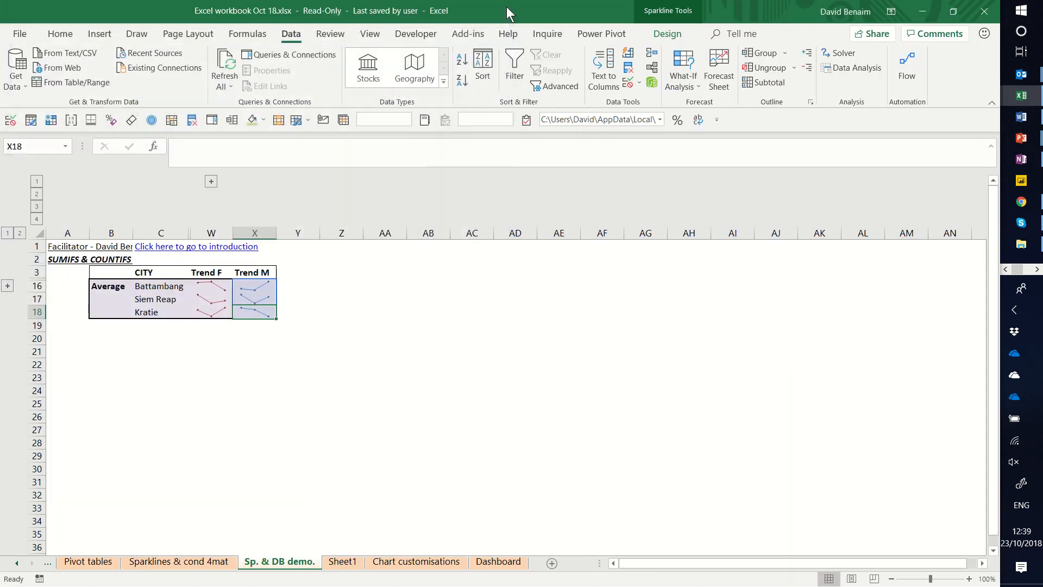
pyautogui.click(378, 300)
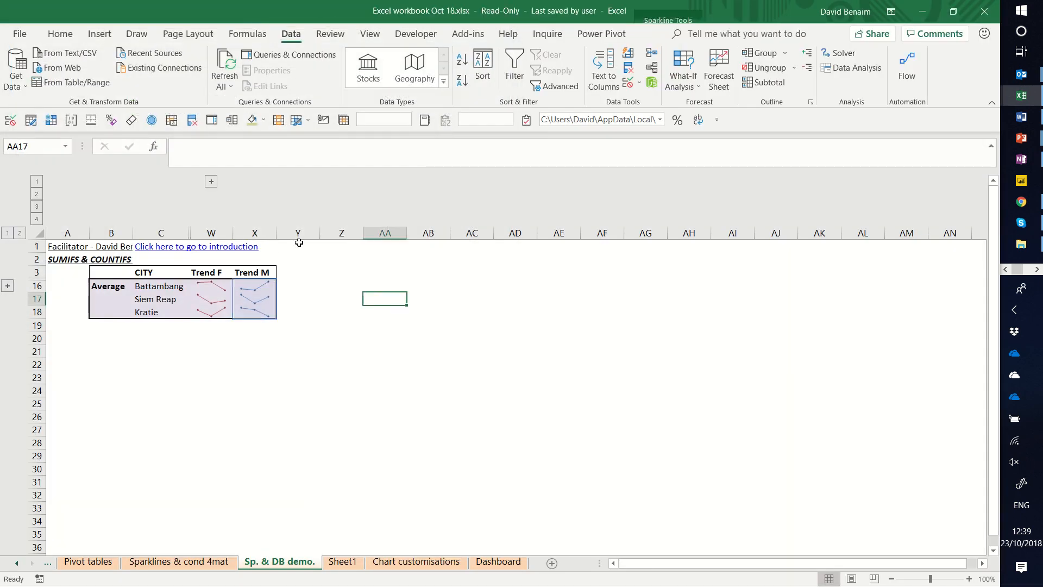
pyautogui.click(100, 36)
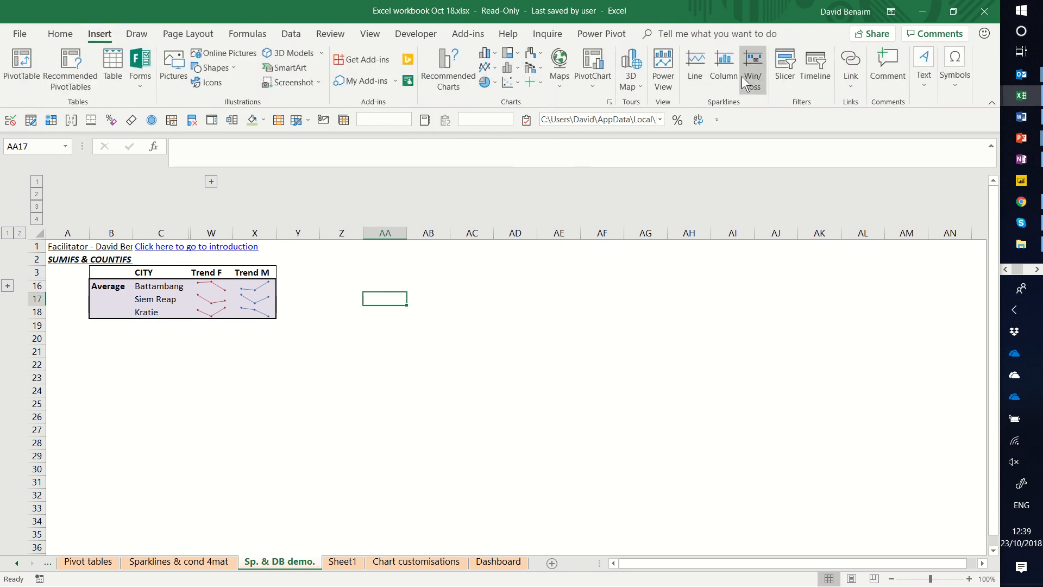
pyautogui.click(265, 289)
pyautogui.click(211, 286)
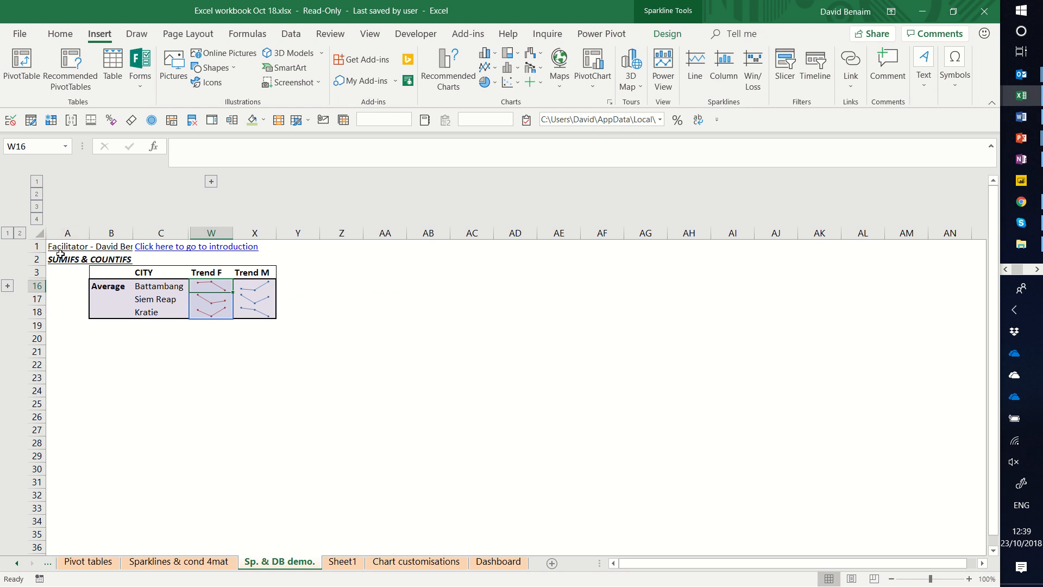
# - Expand the column outline to level 2 and inspect the Start data bars in the Average rows
pyautogui.click(36, 194)
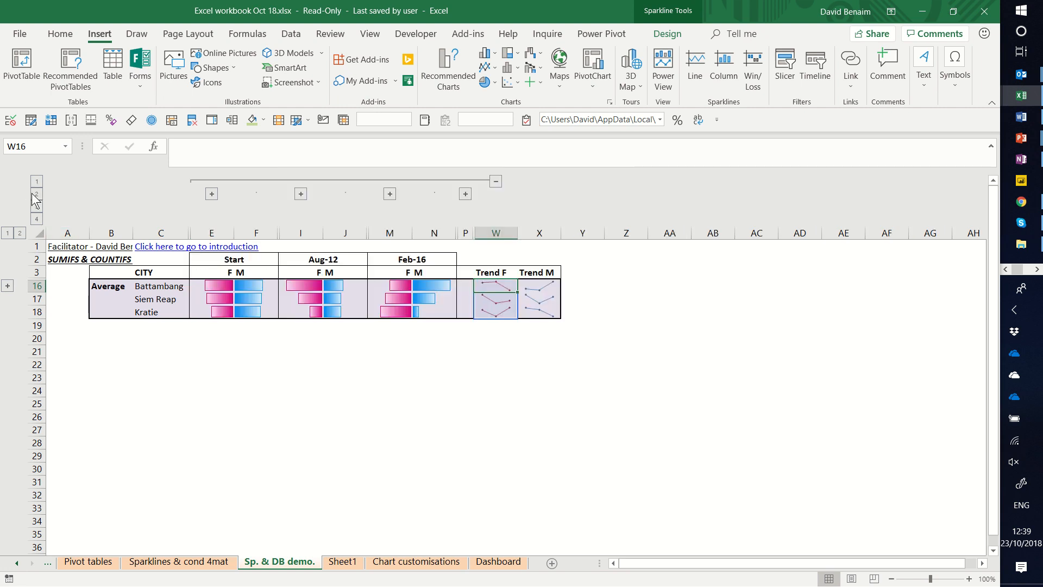
pyautogui.click(249, 291)
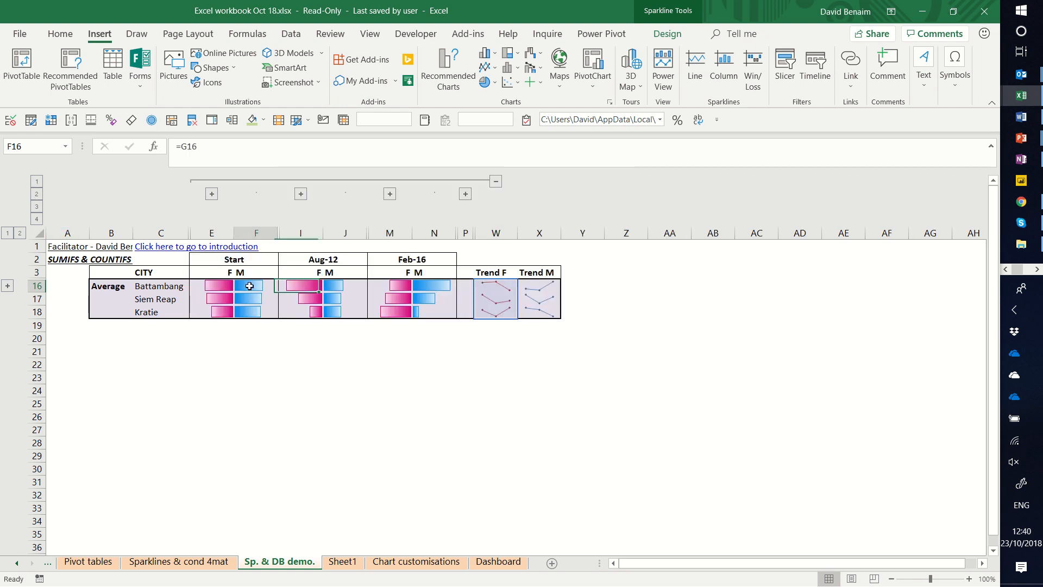
pyautogui.click(252, 299)
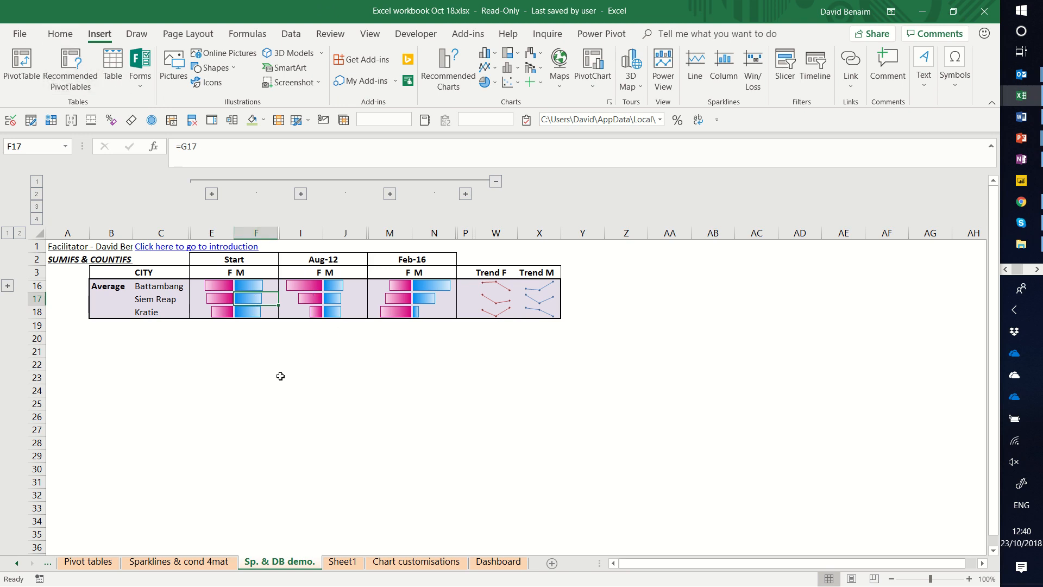
pyautogui.click(192, 337)
pyautogui.click(280, 349)
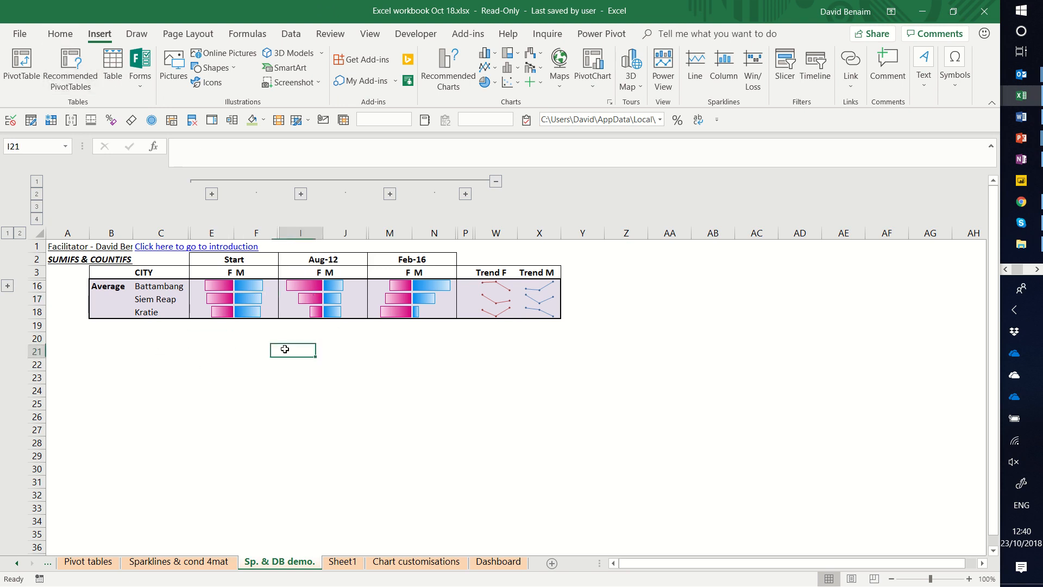
# - Expand the column outline to level 3 and inspect the average percentages in D16 to D18
pyautogui.click(36, 207)
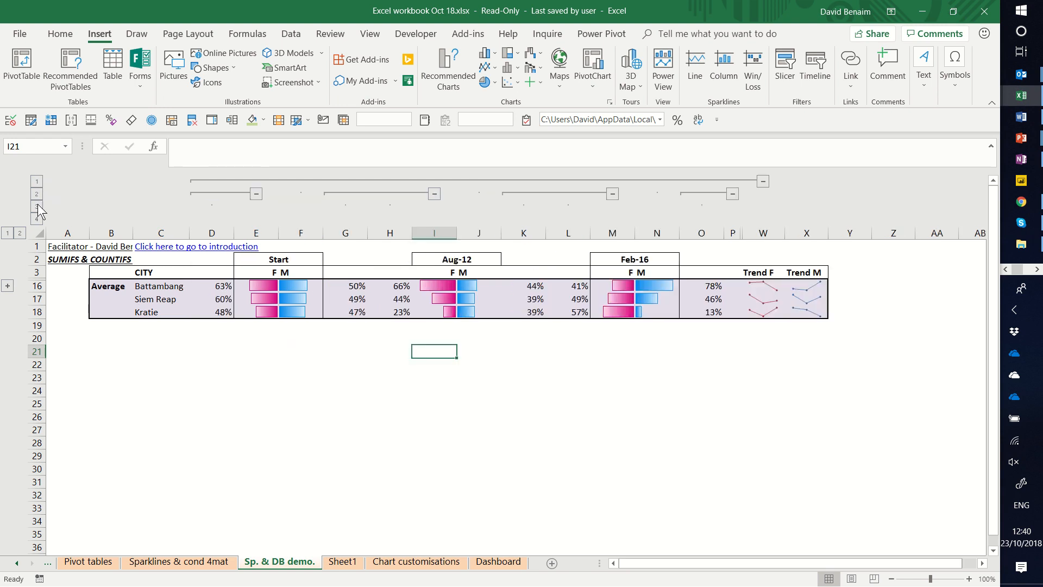
pyautogui.click(222, 288)
pyautogui.click(224, 300)
pyautogui.click(225, 313)
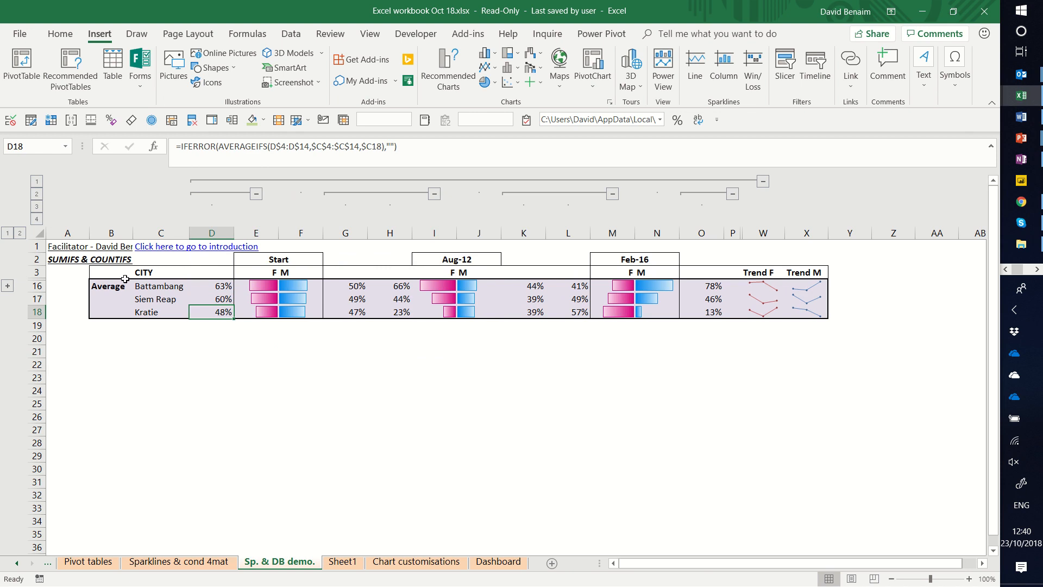
# - Expand the row outline to level 2 to view the detail blocks, and collapse both rows and columns back to level 1
pyautogui.click(20, 232)
pyautogui.click(128, 289)
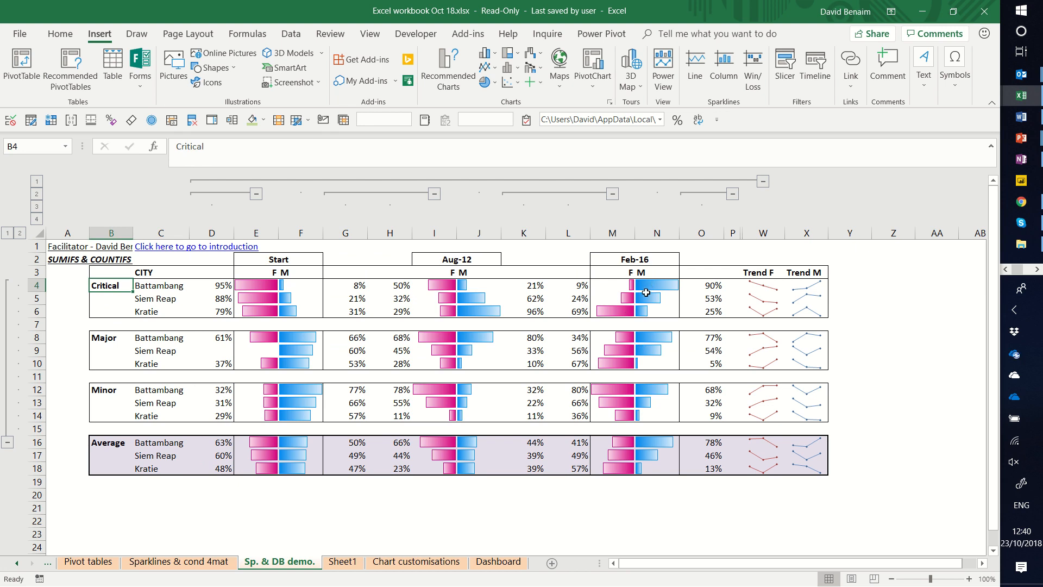
pyautogui.click(8, 233)
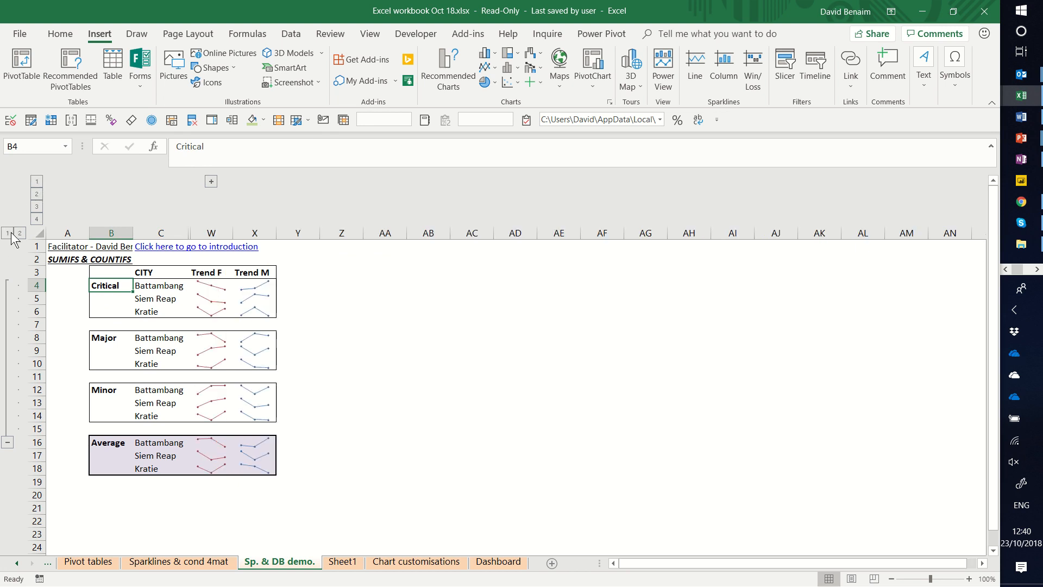
pyautogui.click(9, 235)
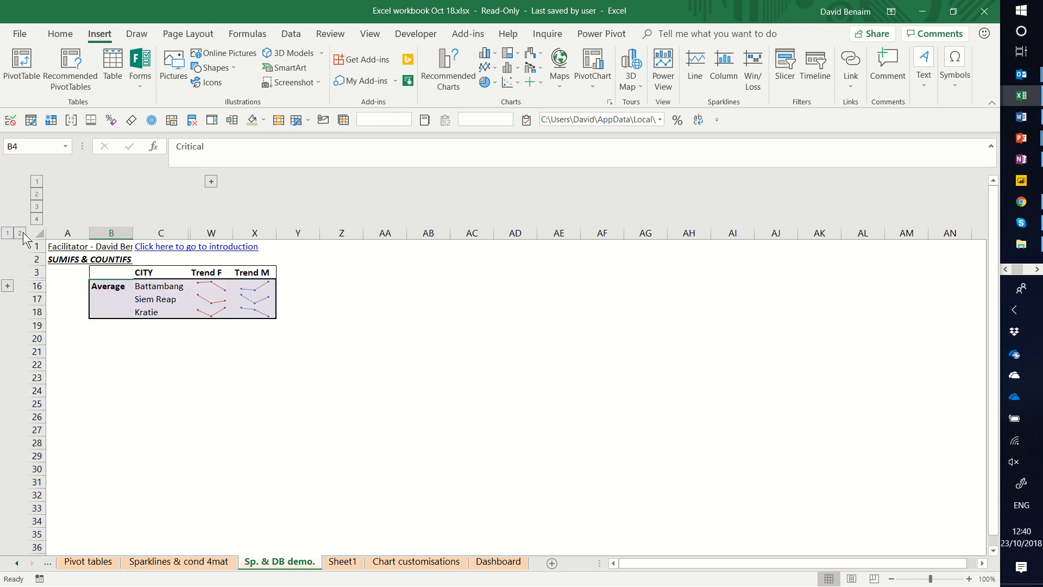
pyautogui.click(349, 362)
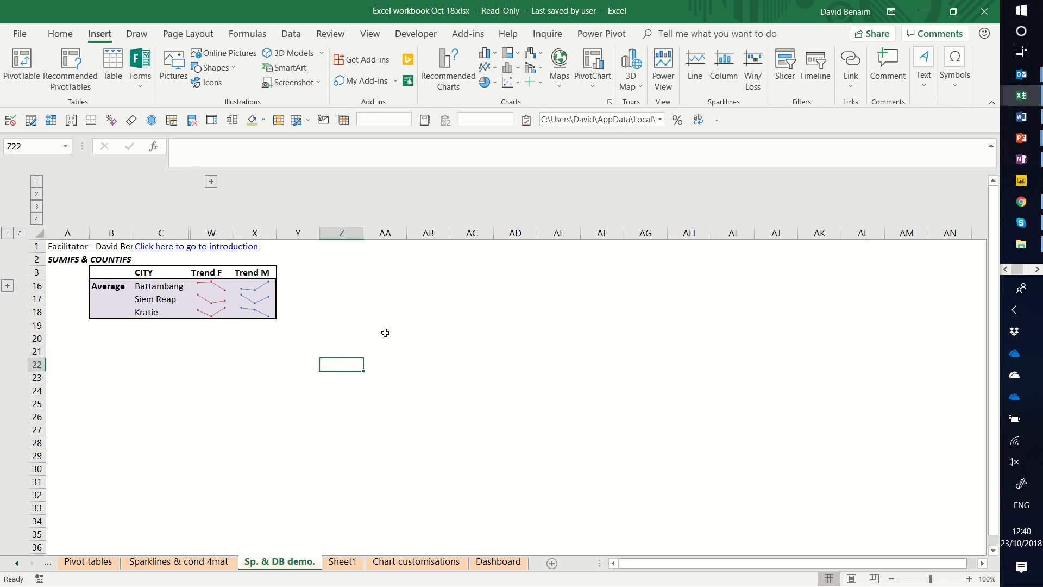
pyautogui.moveTo(399, 233); pyautogui.dragTo(426, 233)
pyautogui.rightClick(423, 233)
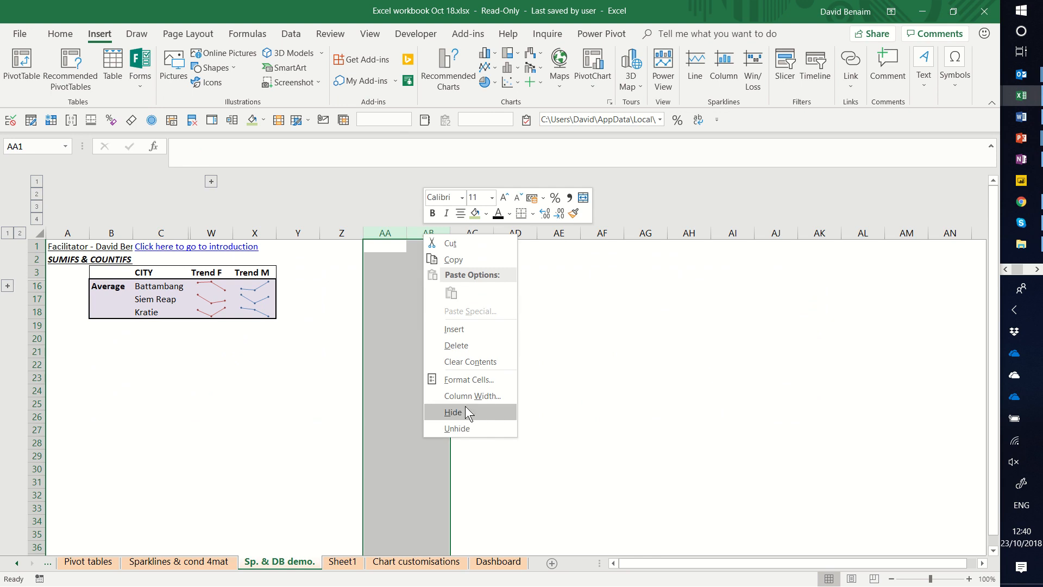
pyautogui.click(308, 380)
pyautogui.click(293, 389)
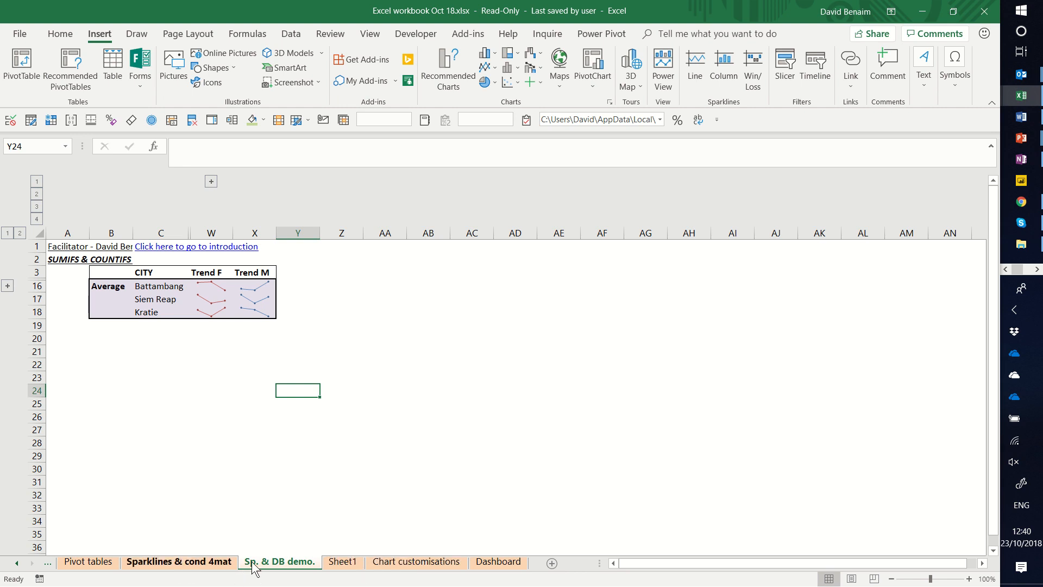
# - Return to Sheet1 and turn the filter of the client order table off and on again from the Ref header
pyautogui.click(342, 562)
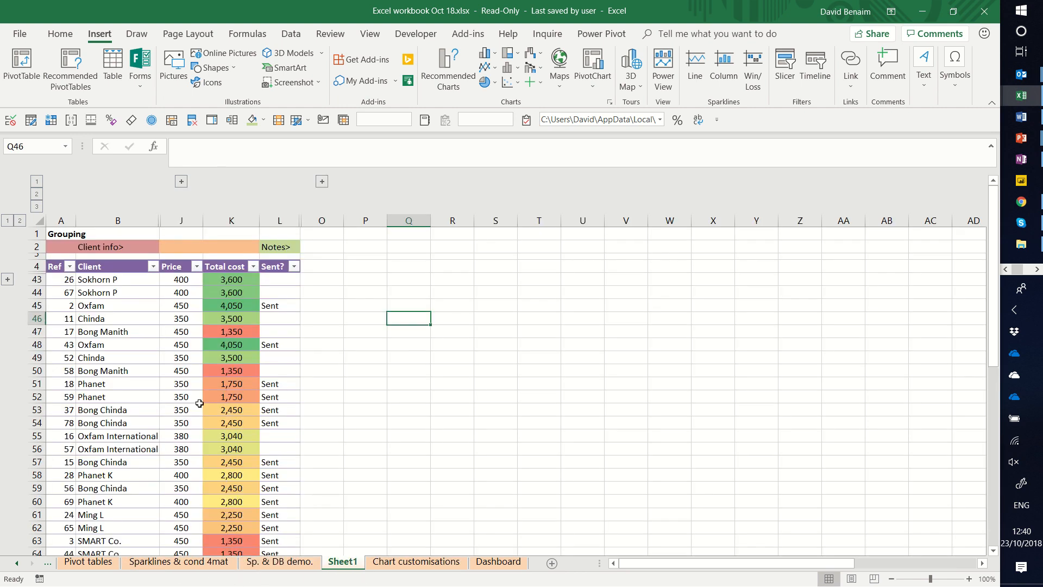
pyautogui.click(105, 333)
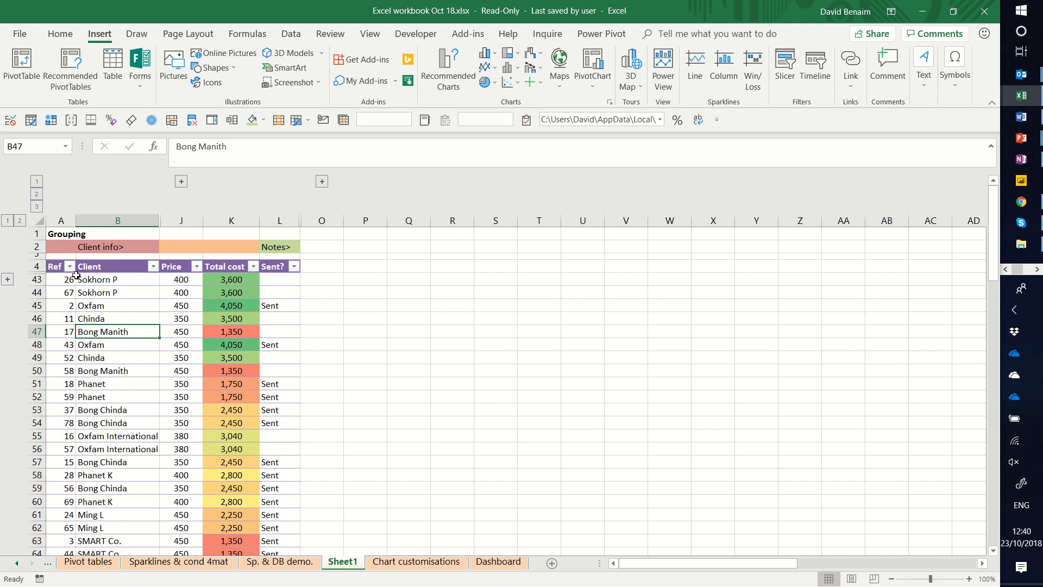
pyautogui.click(60, 266)
pyautogui.hotkey('ctrl', 'shift', 'l')
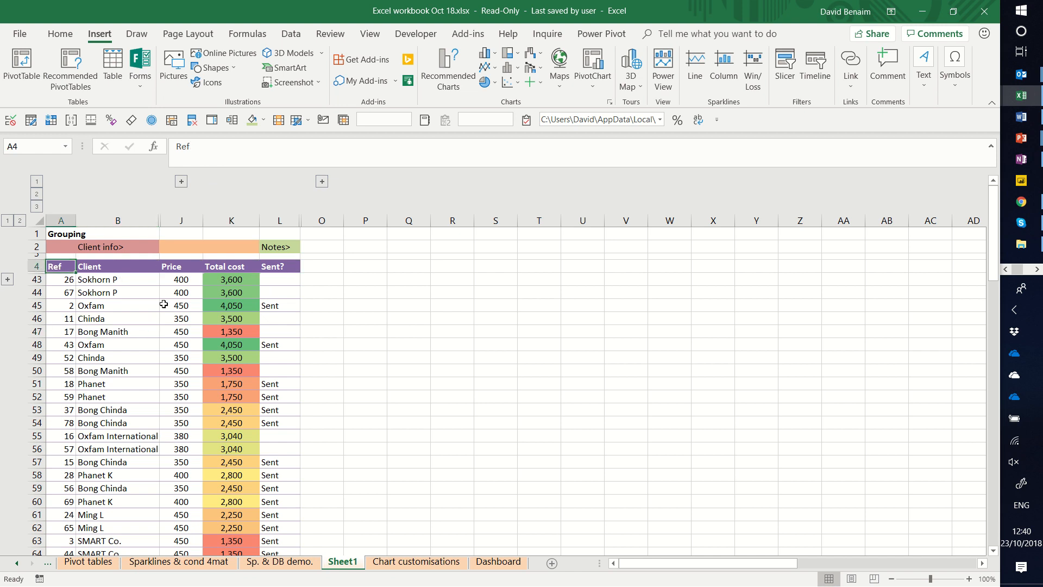
pyautogui.hotkey('ctrl', 'shift', 'l')
# - Filter the Client column to show only Oxfm and three selected individual clients
pyautogui.press('Right')
pyautogui.hotkey('alt', 'Down')
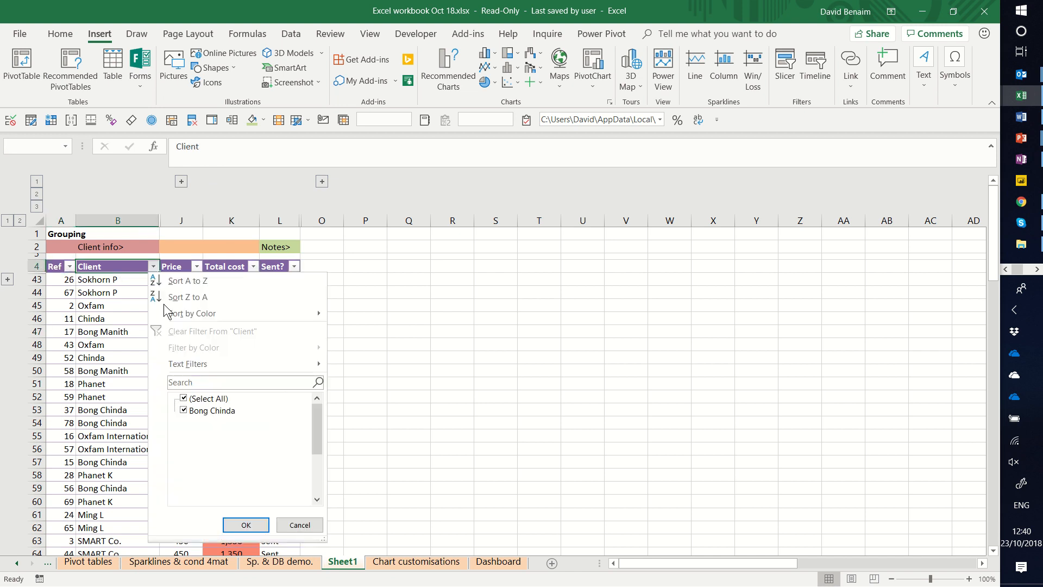
pyautogui.press('Up')
pyautogui.press('space')
pyautogui.press('Down')
pyautogui.press('Down')
pyautogui.press('Down')
pyautogui.press('space')
pyautogui.press('Down')
pyautogui.press('space')
pyautogui.press('Down')
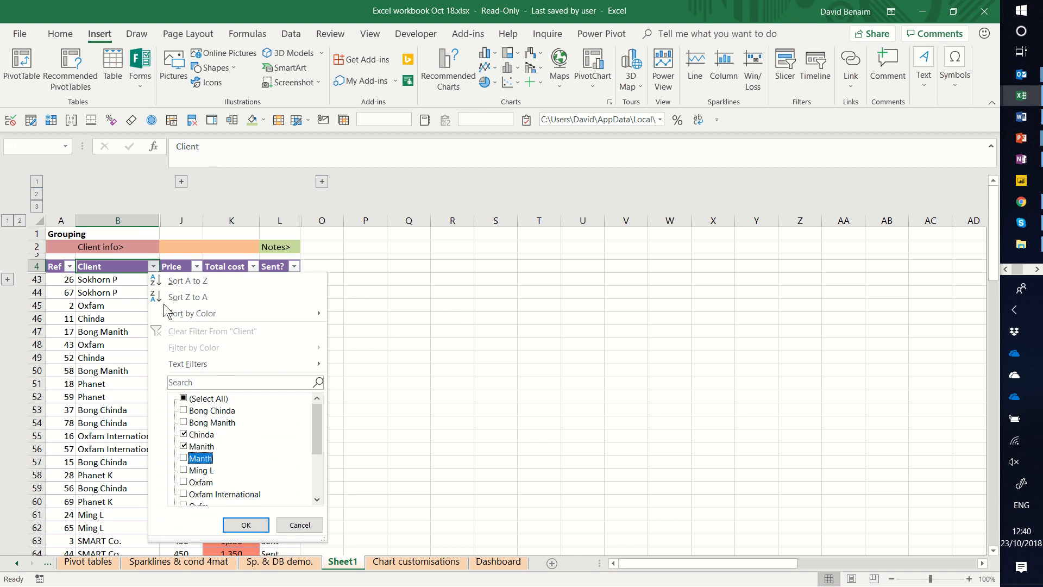
pyautogui.press('Down')
pyautogui.press('space')
pyautogui.press('Down')
pyautogui.press('Down')
pyautogui.press('Down')
pyautogui.press('space')
pyautogui.press('Return')
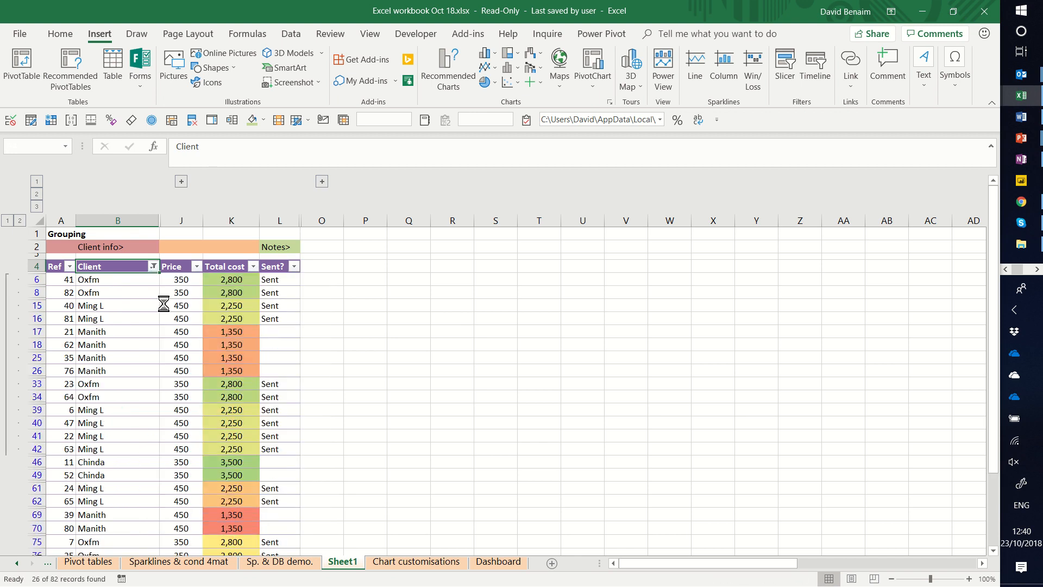
pyautogui.press('Down')
pyautogui.press('Right')
pyautogui.click(122, 322)
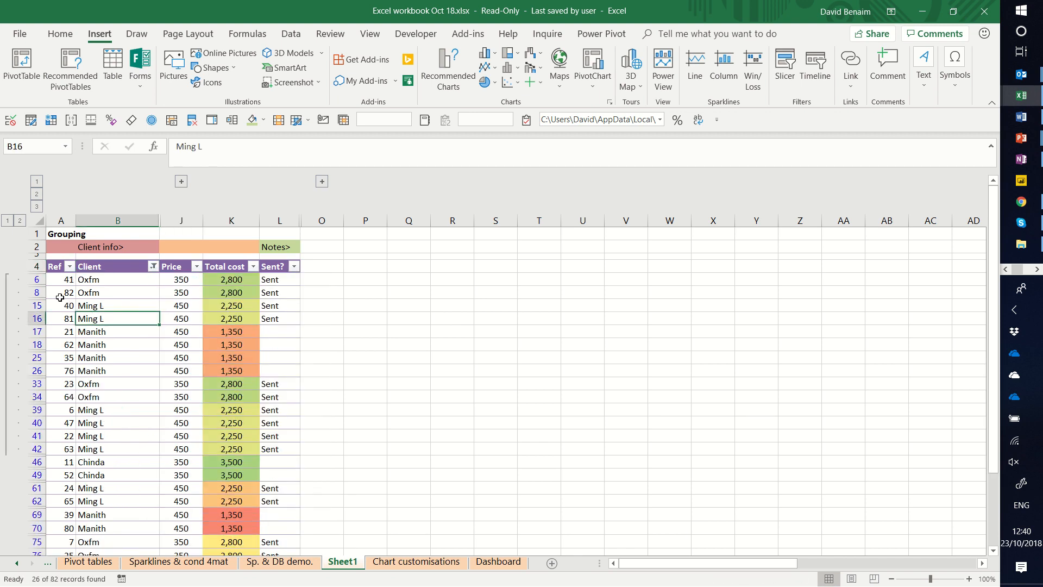